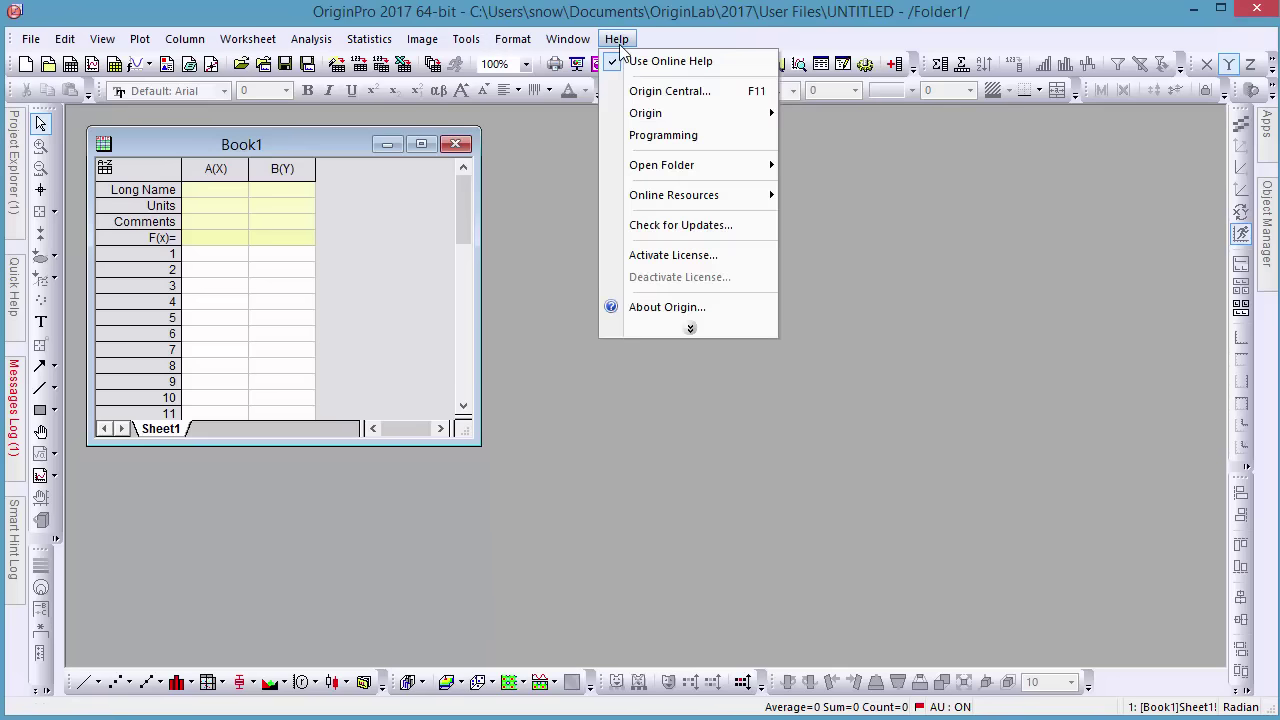
Open the 'Wrapped Panel with Multiple Categories' sample from Origin Central's trellis graph samples
left_click(722, 98)
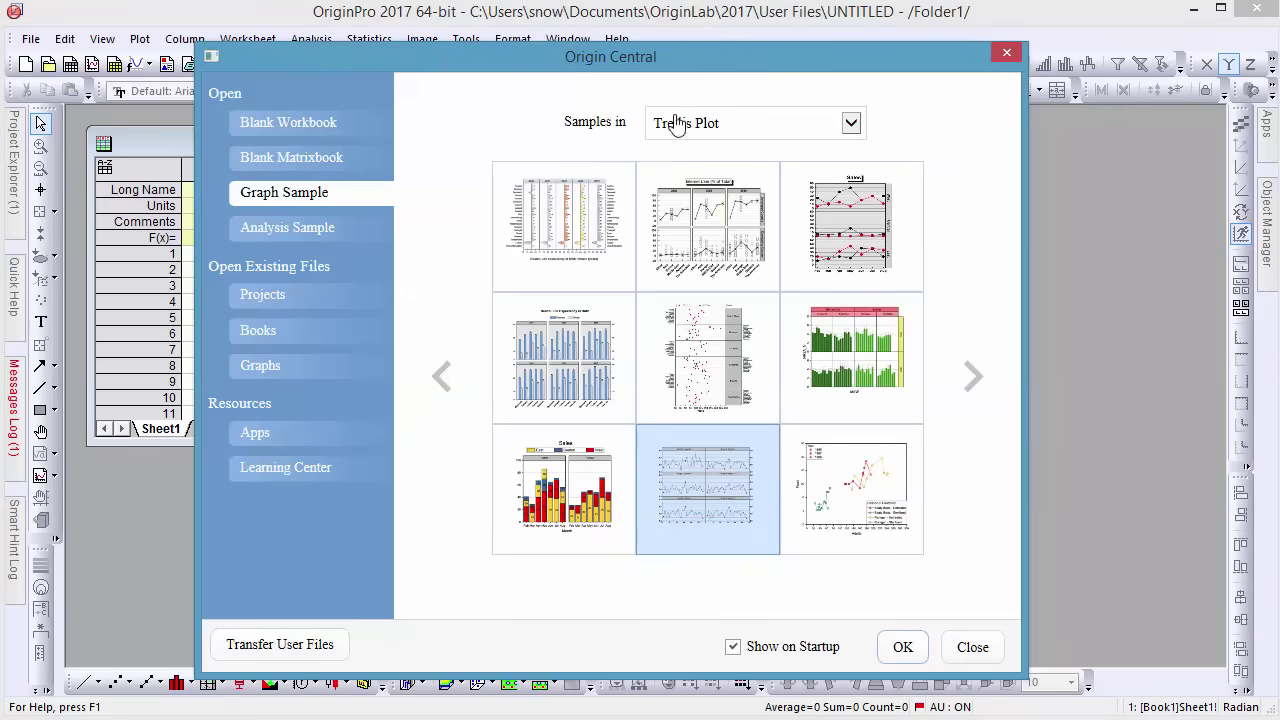
mouse_move(731, 238)
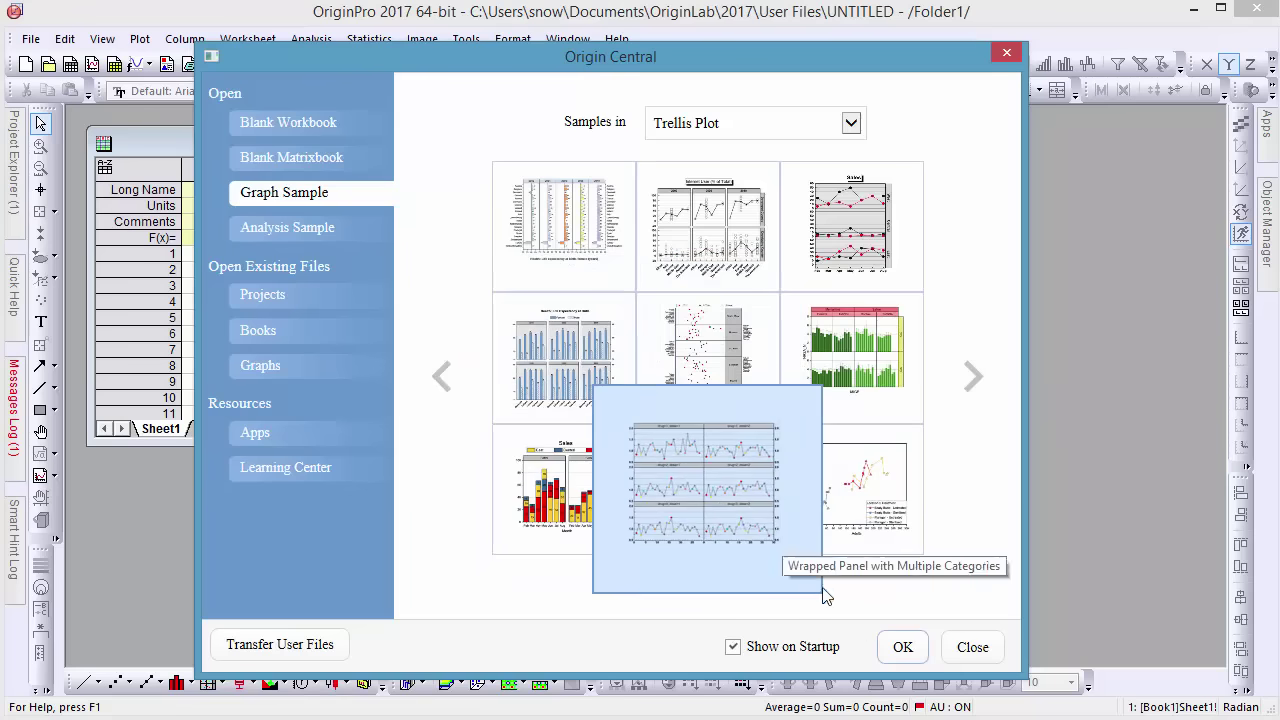
left_click(672, 493)
left_click(902, 647)
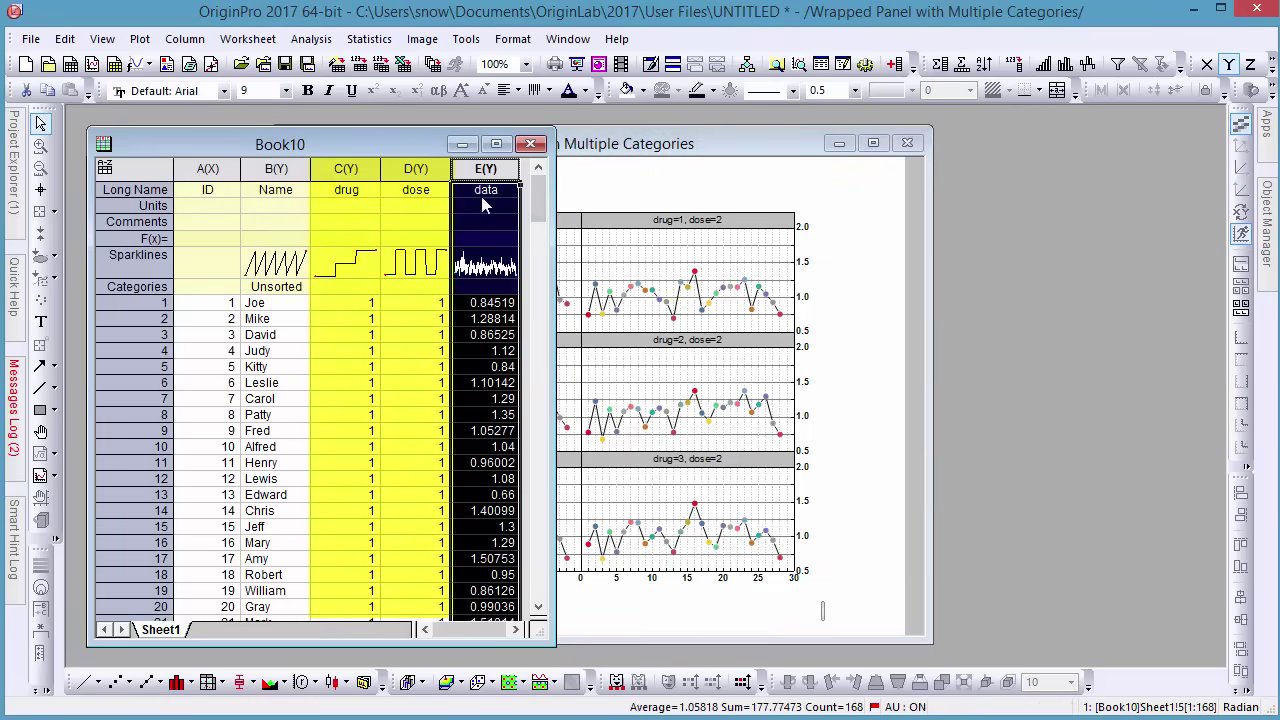
Scroll through Book10 and start a 2D Trellis Plot of its ID and data columns
left_click_drag(537, 200, 556, 475)
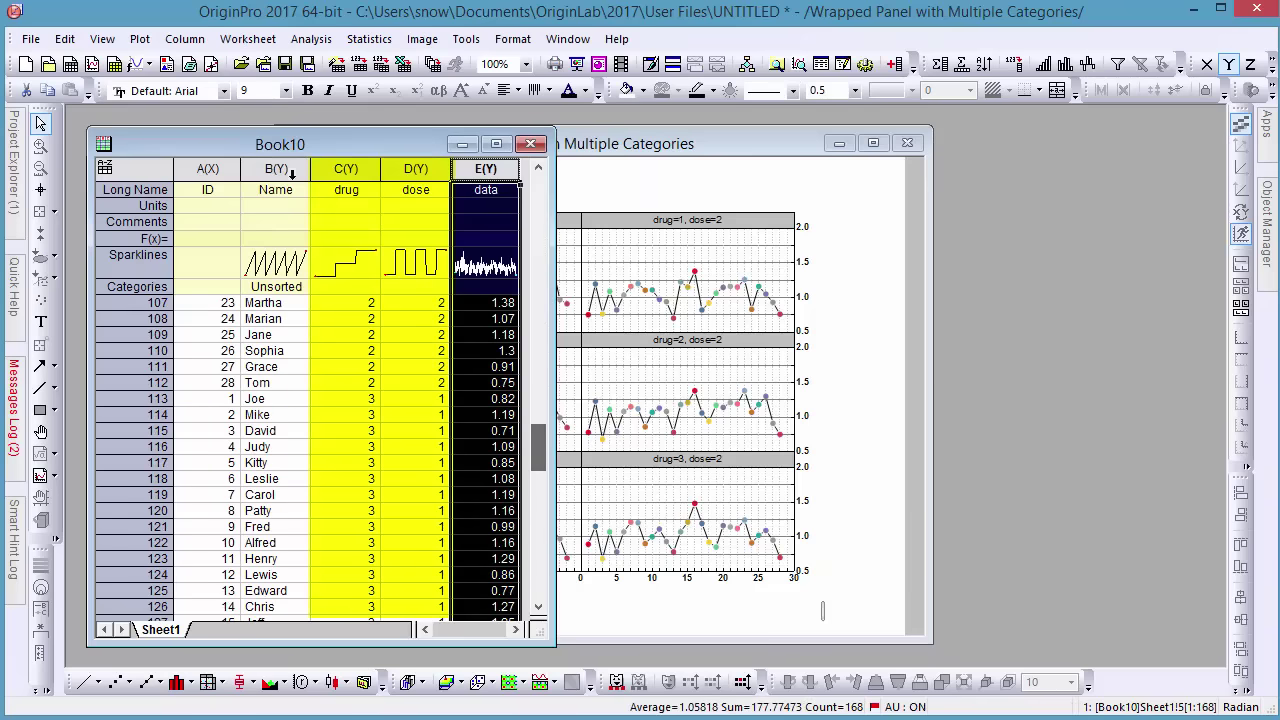
left_click(139, 39)
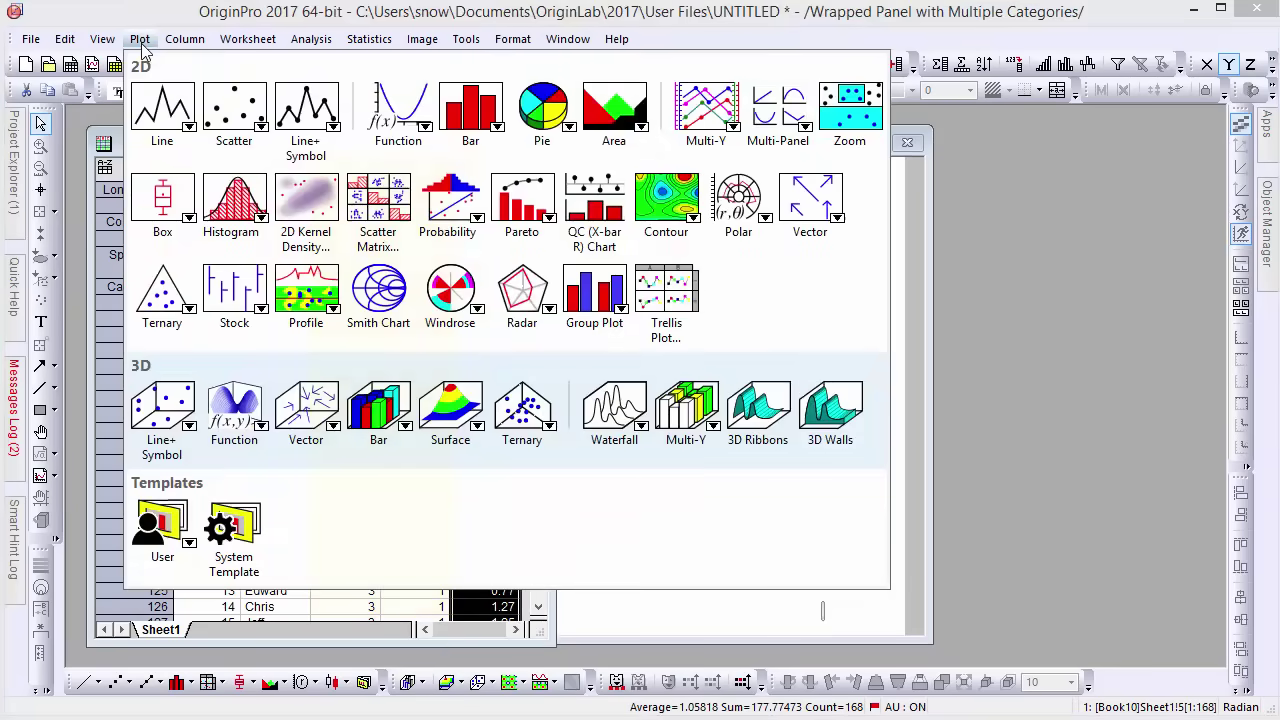
left_click(668, 298)
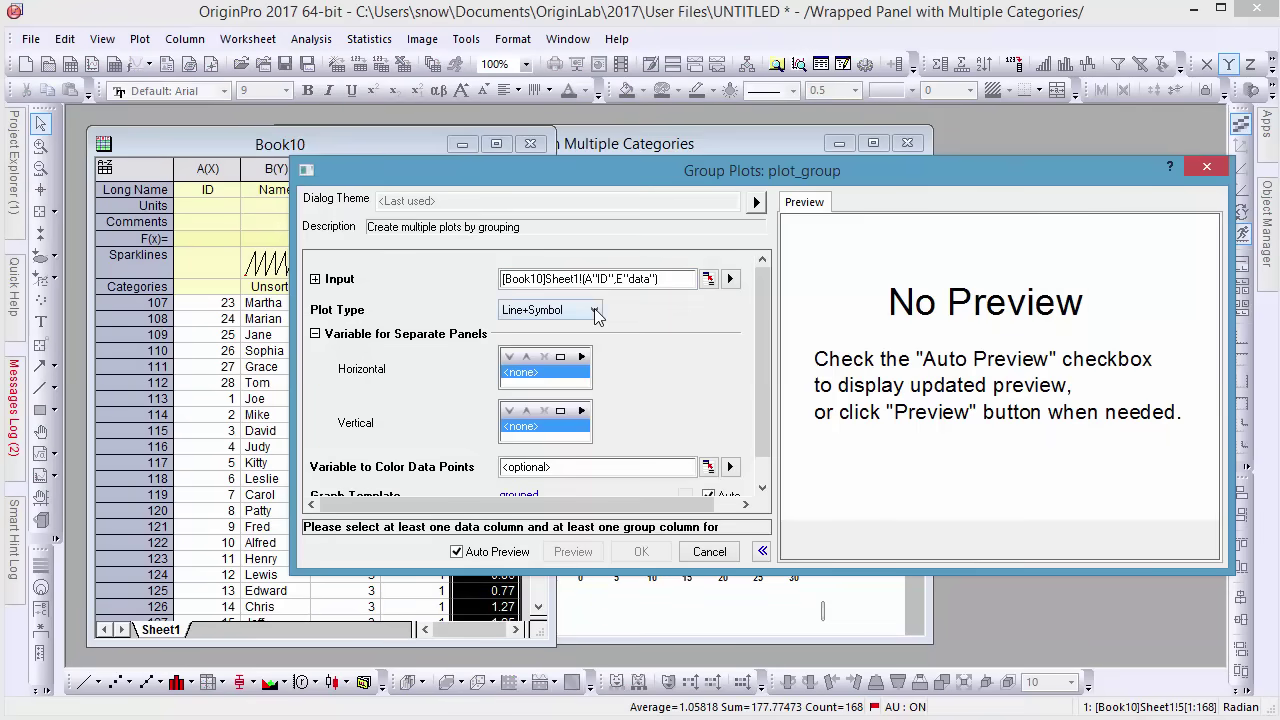
Keep Line+Symbol, group horizontal panels by C drug, and delete the trial D dose vertical grouping
left_click(594, 310)
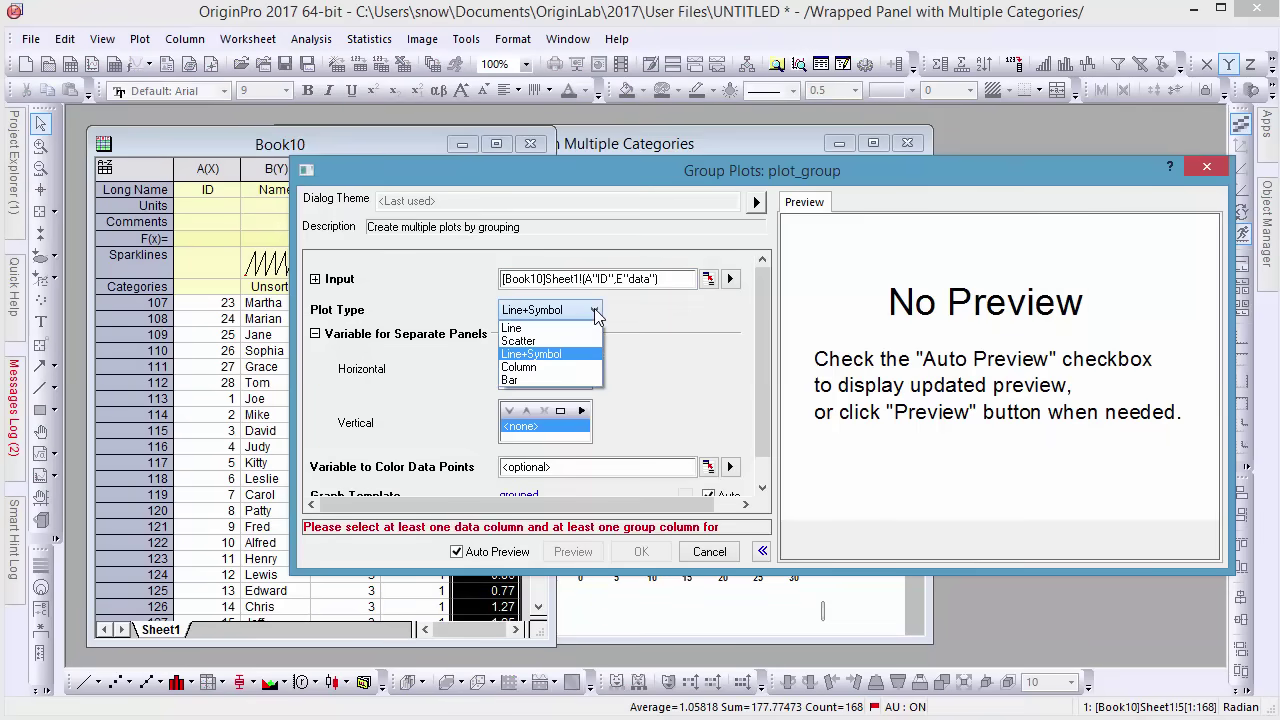
left_click(595, 312)
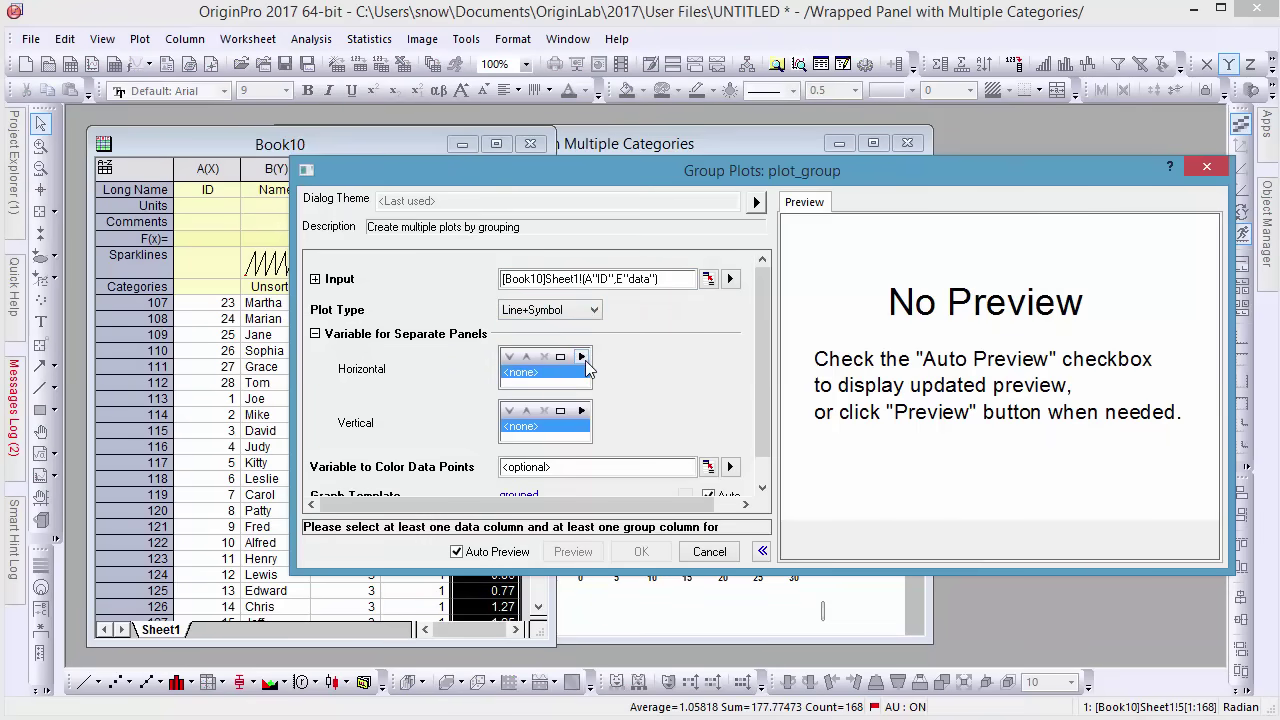
left_click(581, 357)
left_click(645, 403)
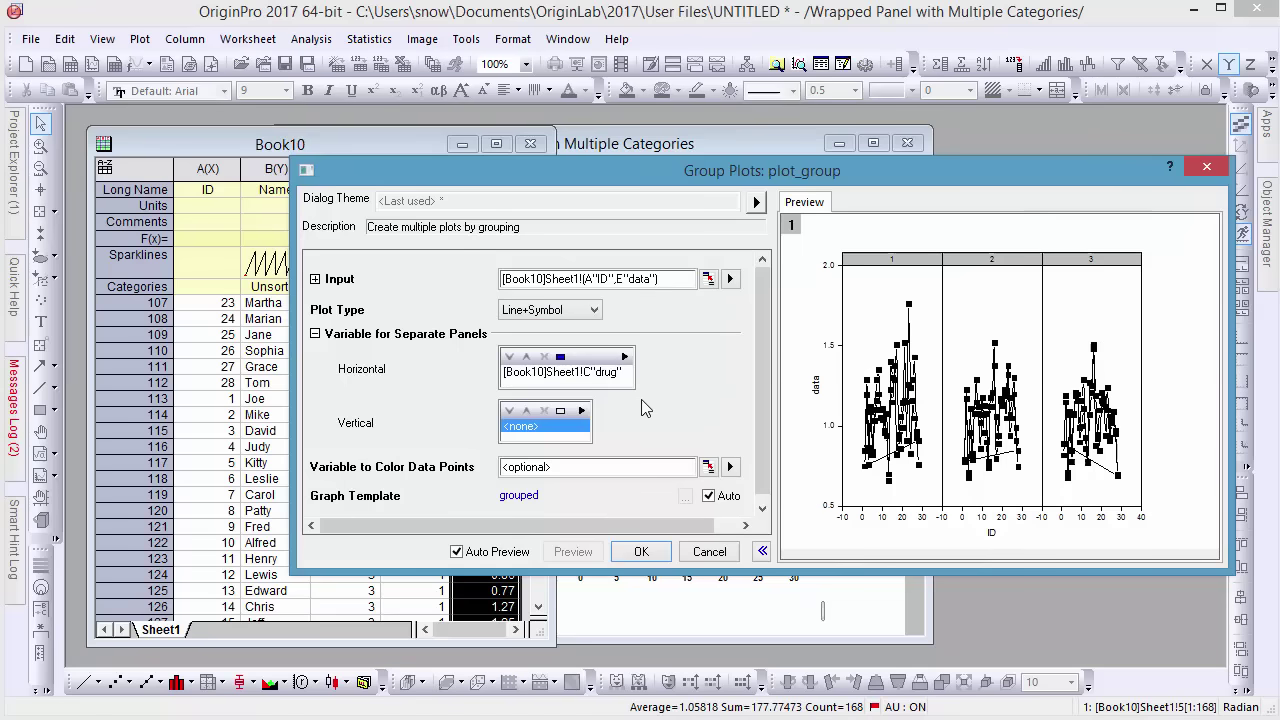
left_click(581, 411)
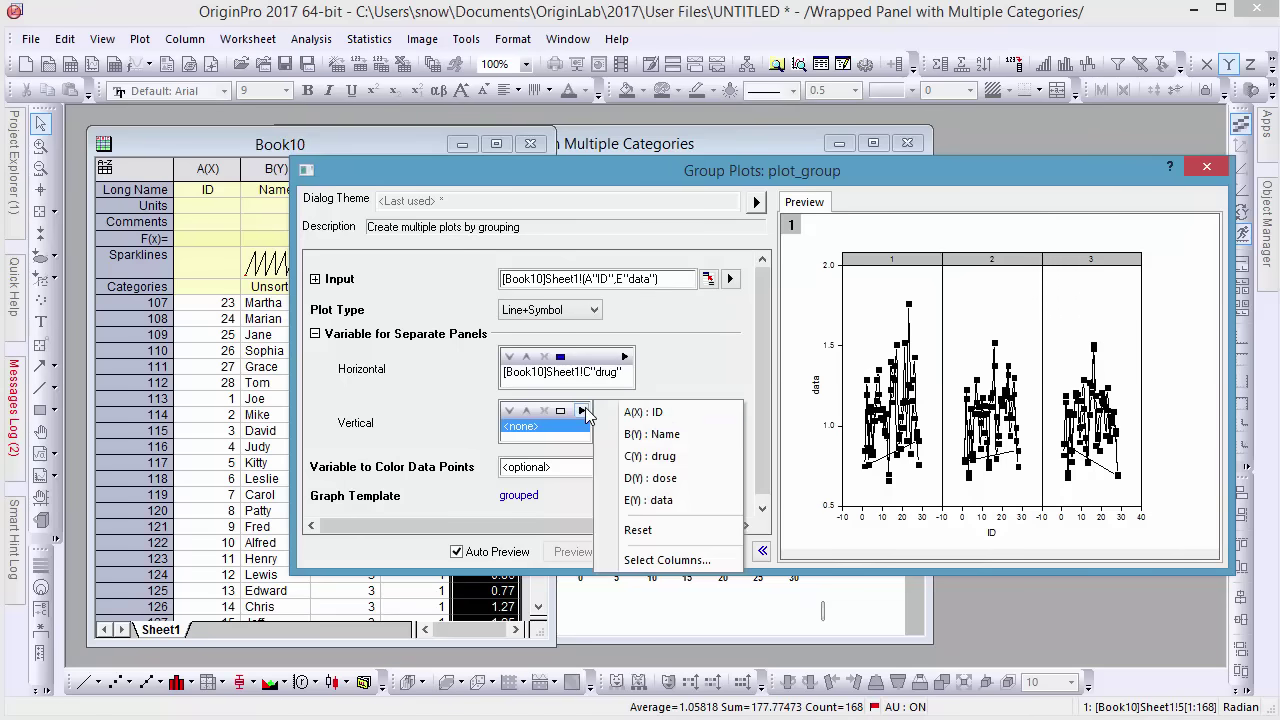
left_click(660, 480)
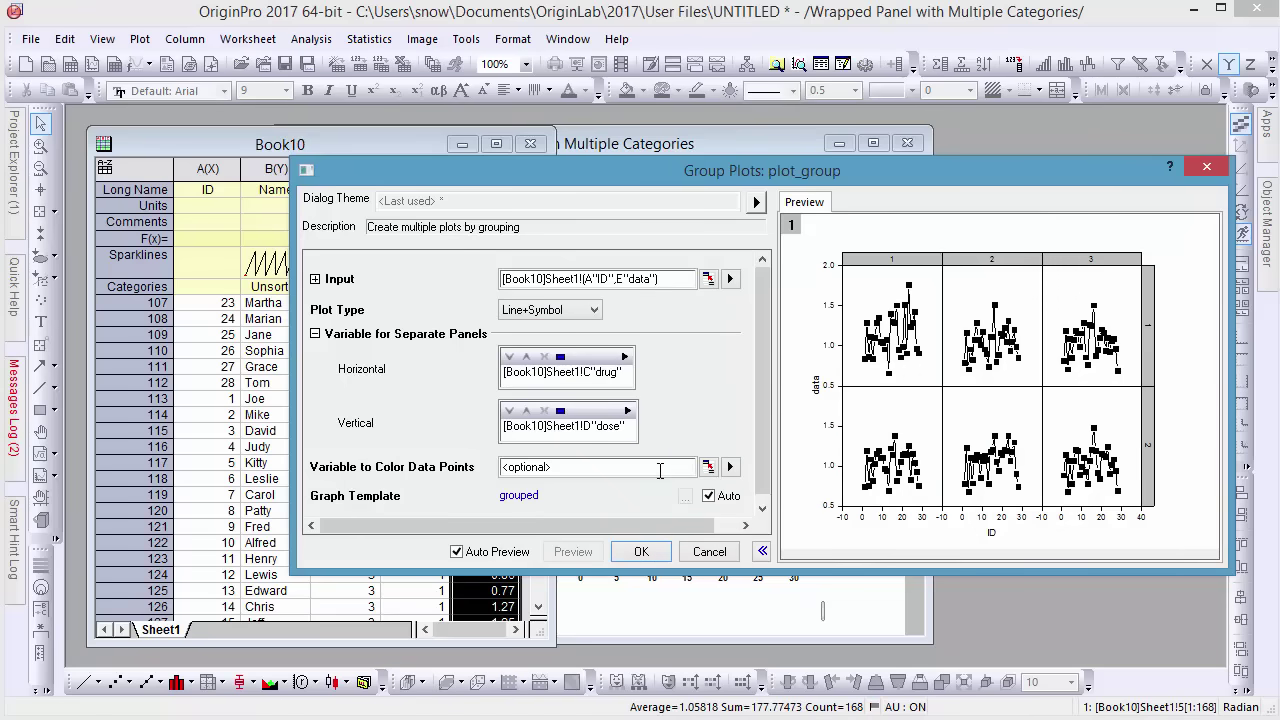
left_click(540, 430)
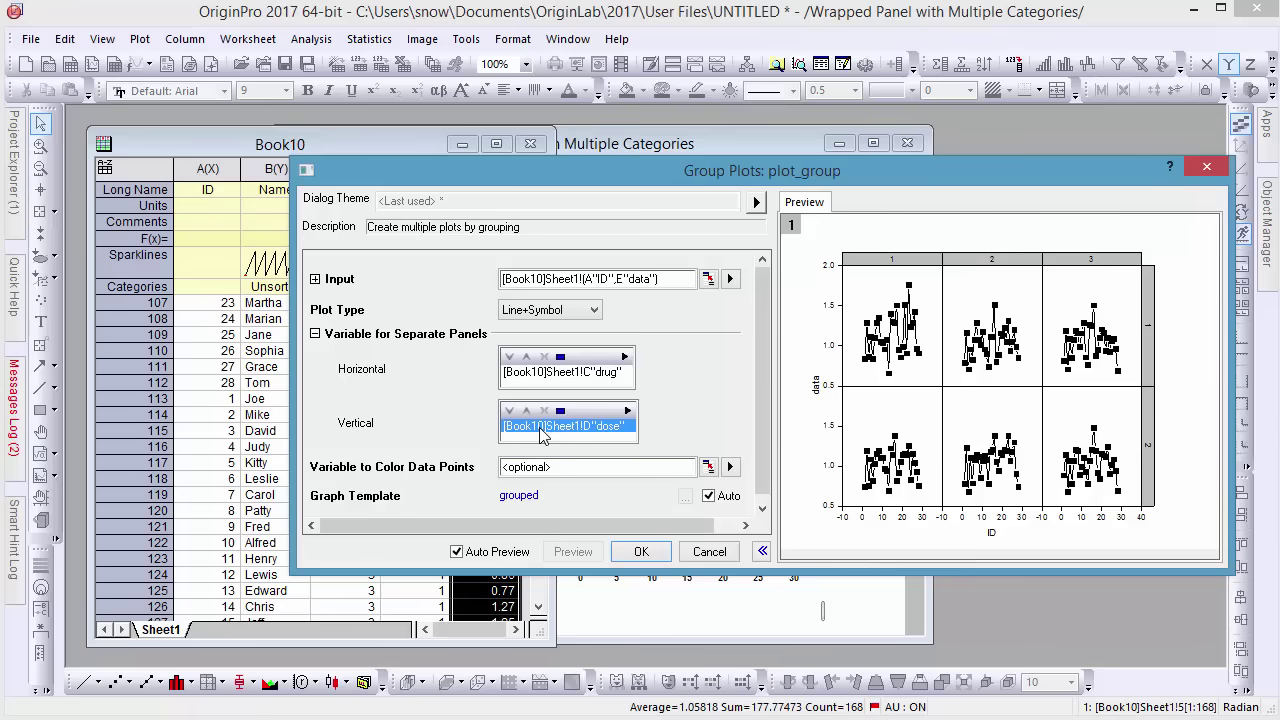
key("Delete")
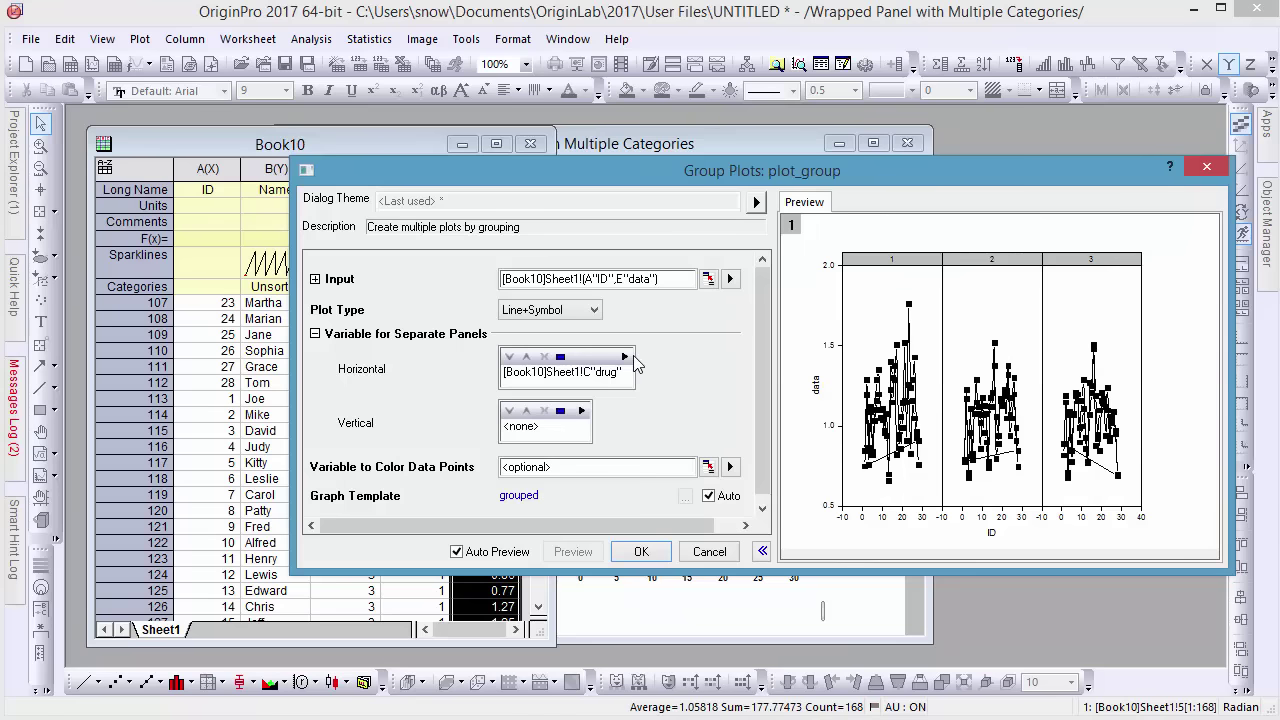
Add D dose as a second horizontal grouping, colour data points by dose, and create Graph1
left_click(625, 357)
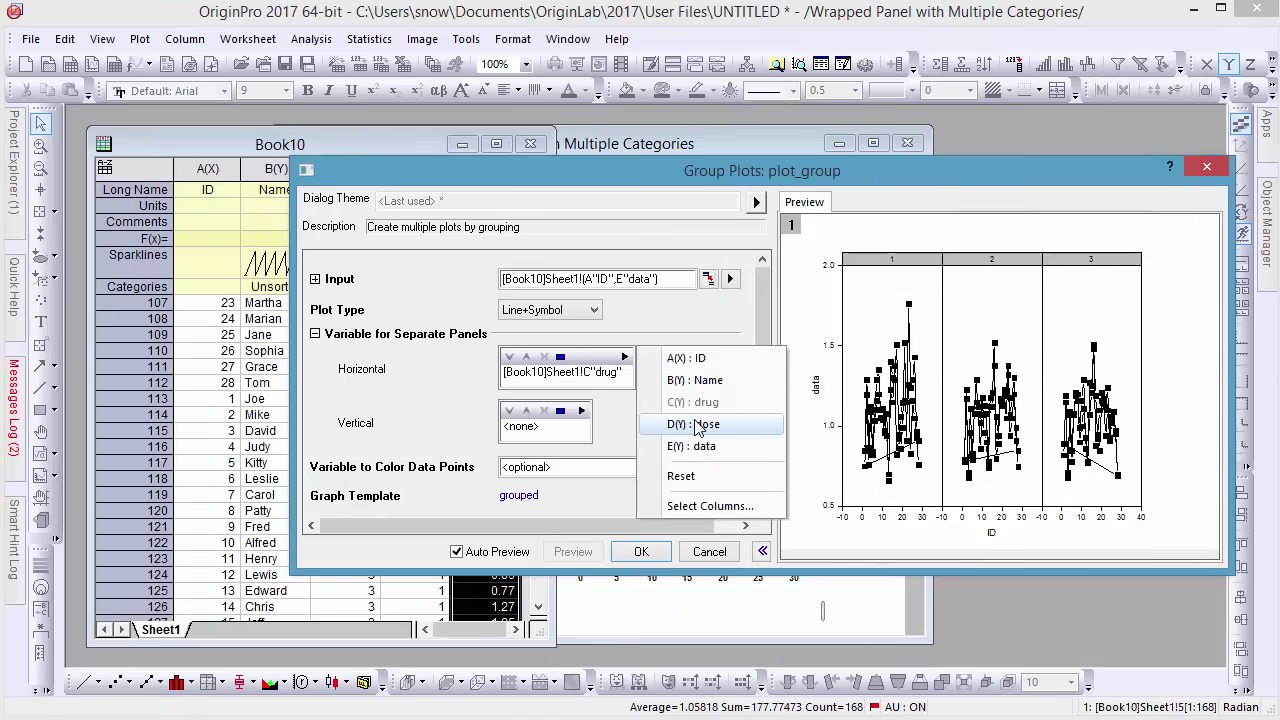
left_click(699, 425)
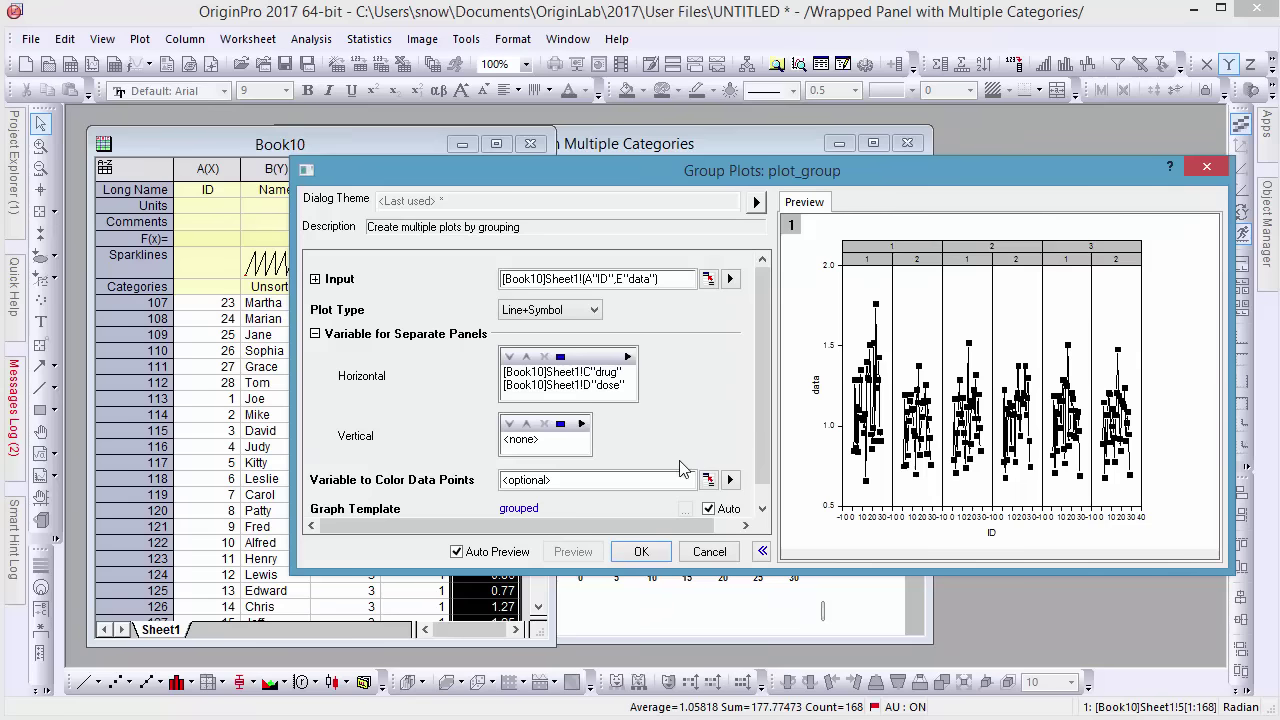
left_click(730, 480)
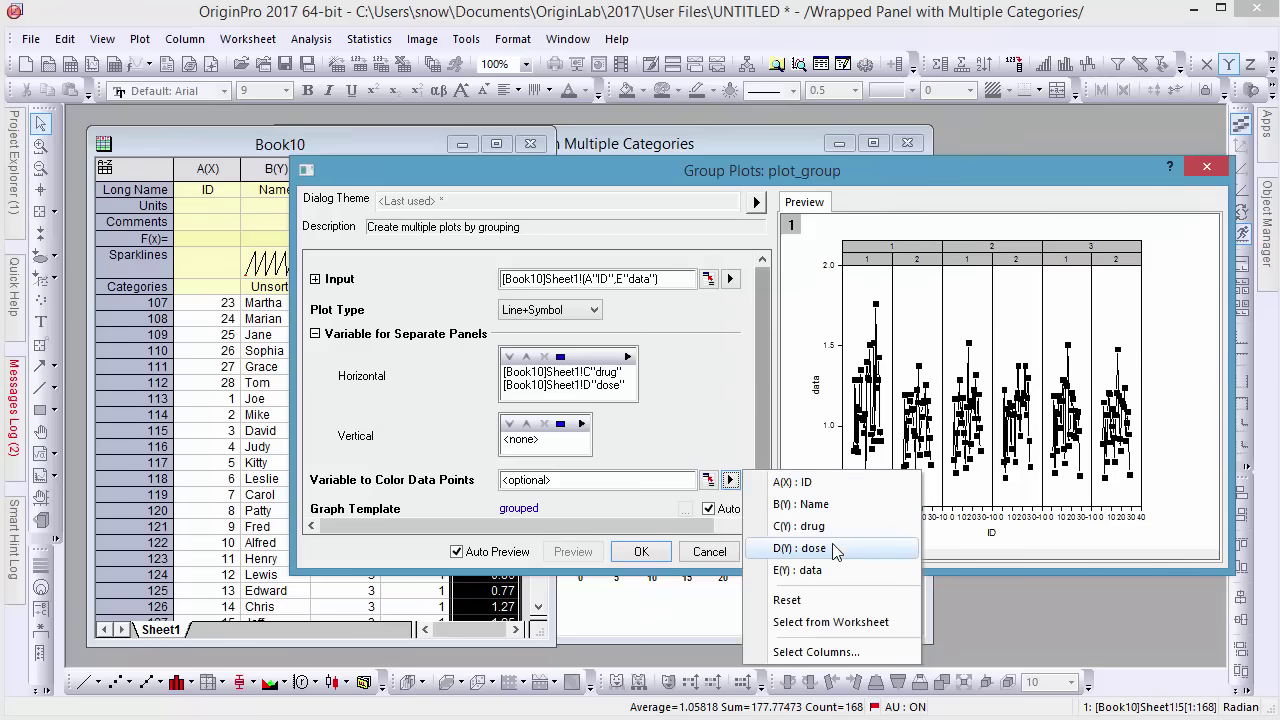
left_click(820, 549)
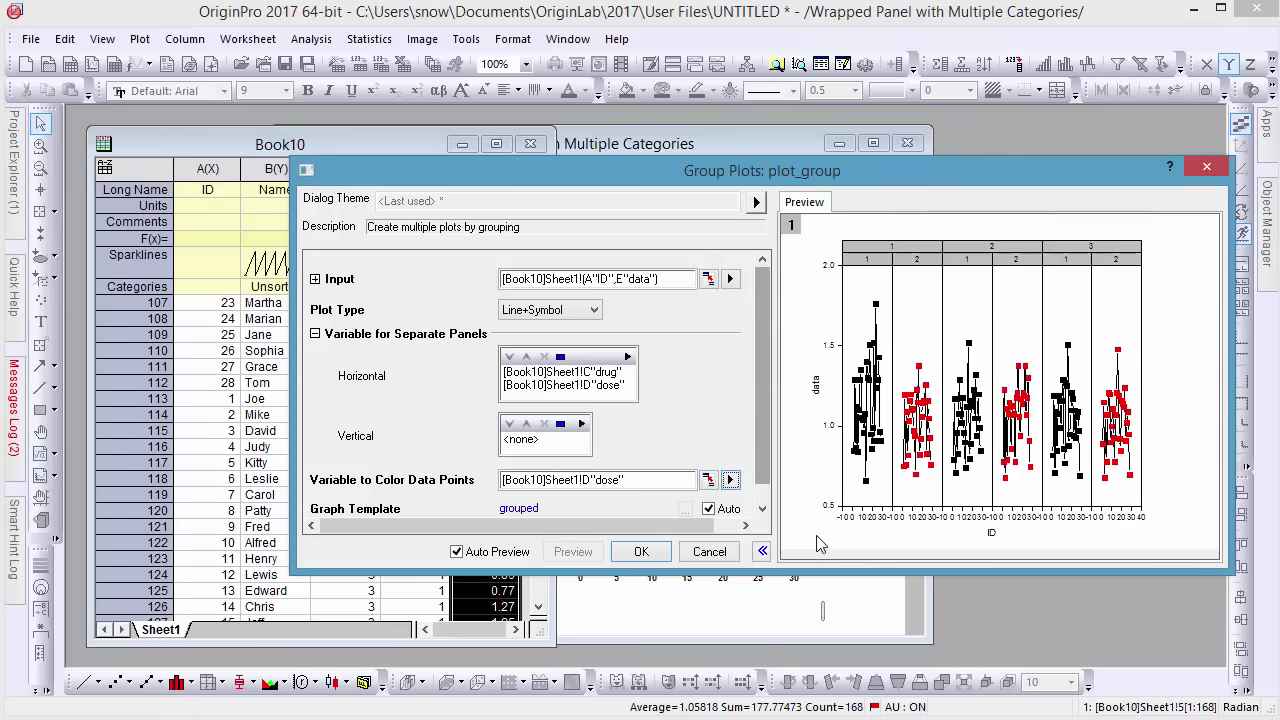
left_click(643, 553)
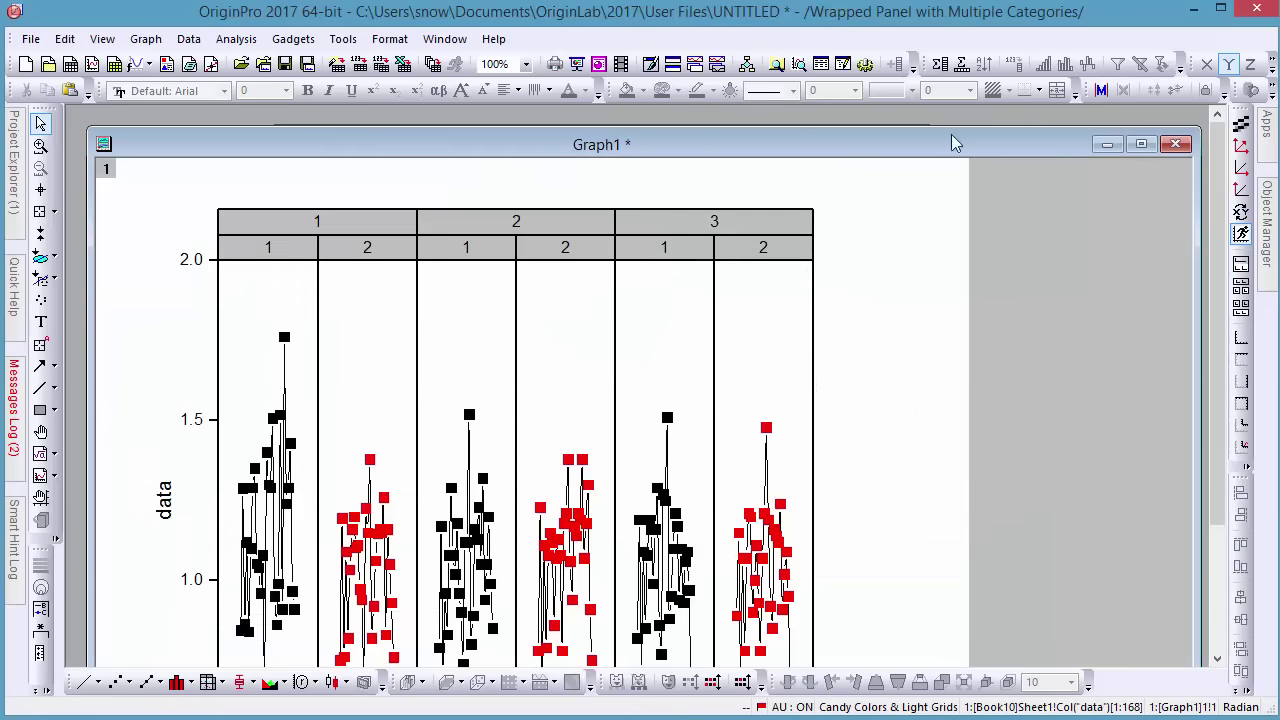
Narrow the plot layer, shrink the graph window, and add a legend raised within the last panel
left_click_drag(813, 209, 693, 216)
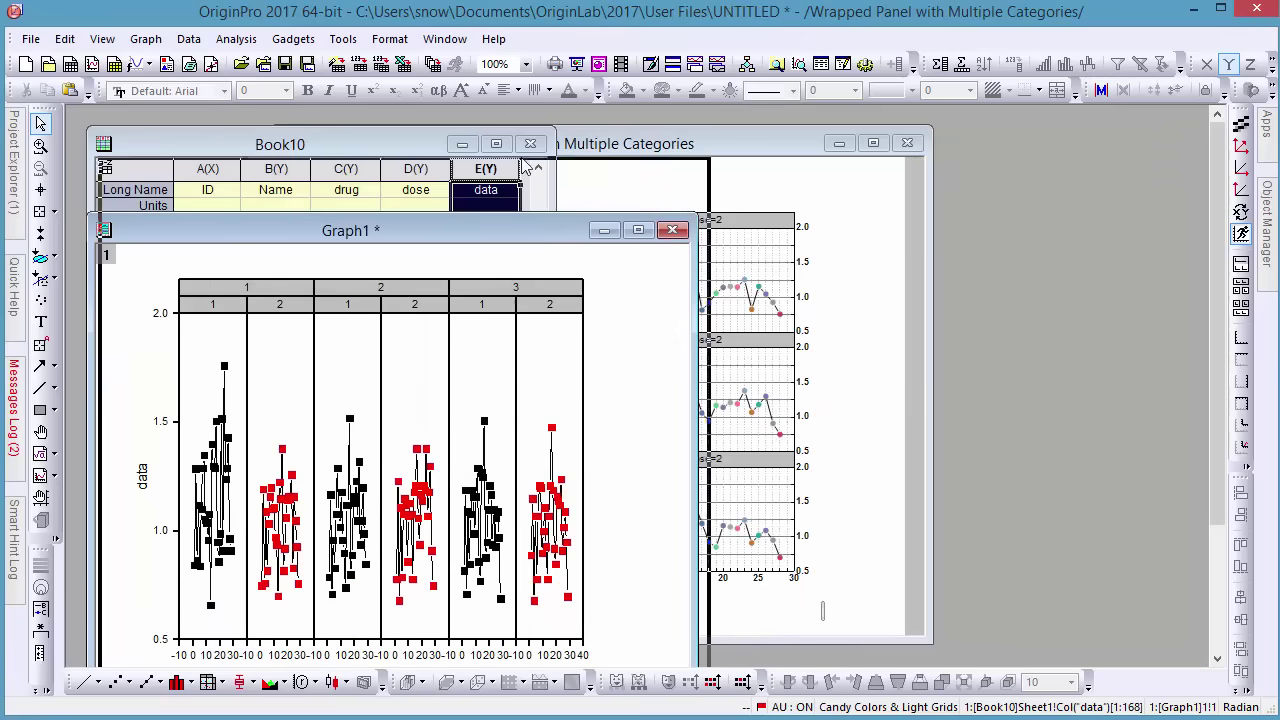
left_click_drag(514, 236, 508, 140)
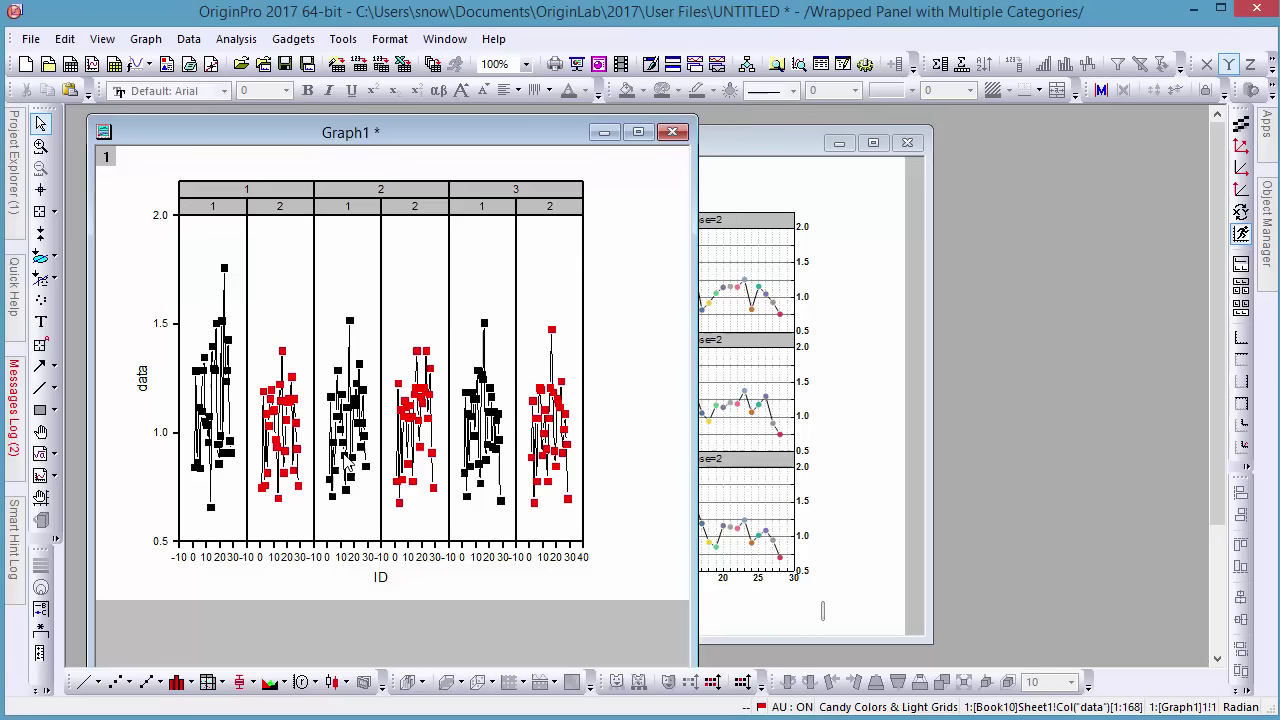
left_click(41, 607)
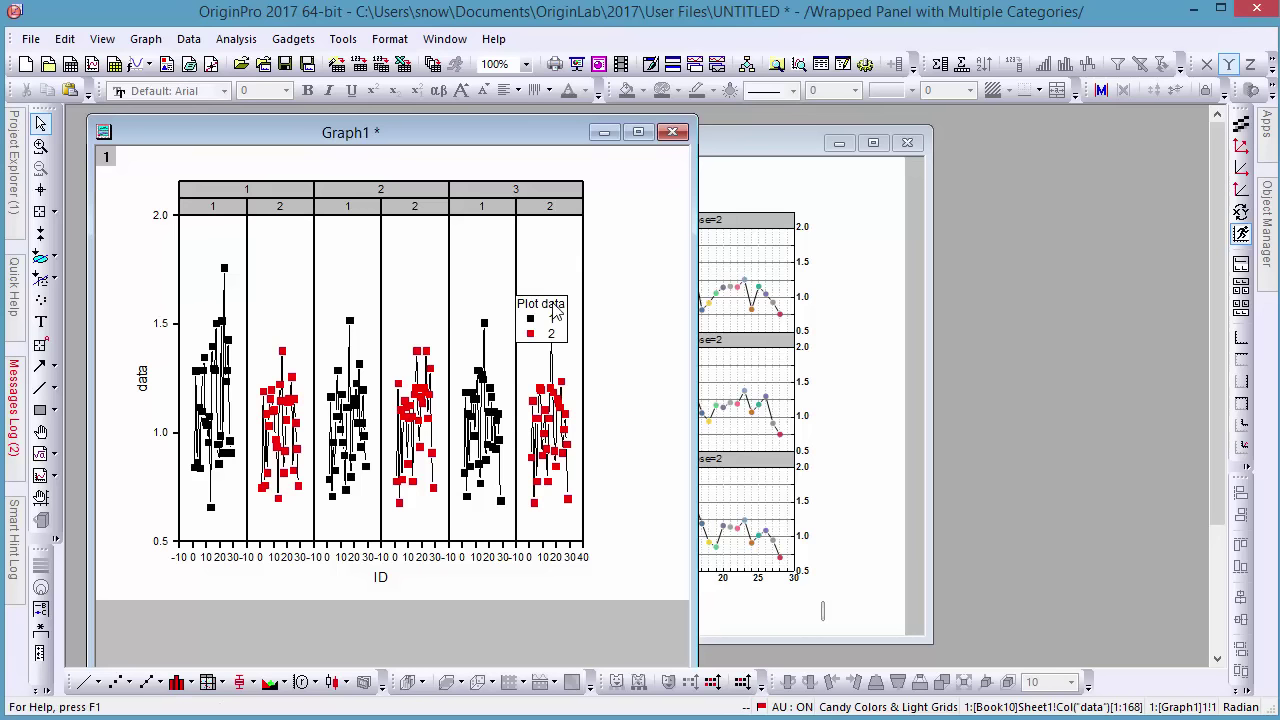
left_click_drag(555, 312, 557, 270)
Title the legend 'Dose' and bring up Plot Details for the data plot
double_click(557, 268)
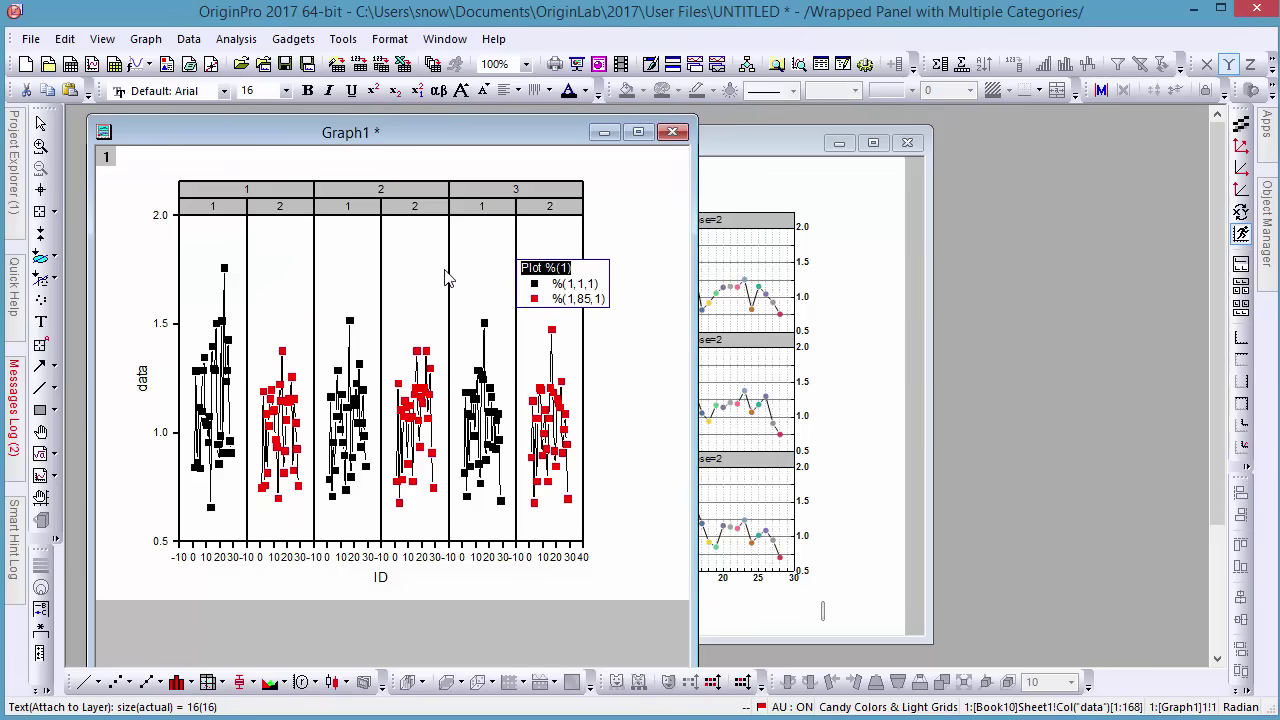
type("Dose")
left_click(651, 223)
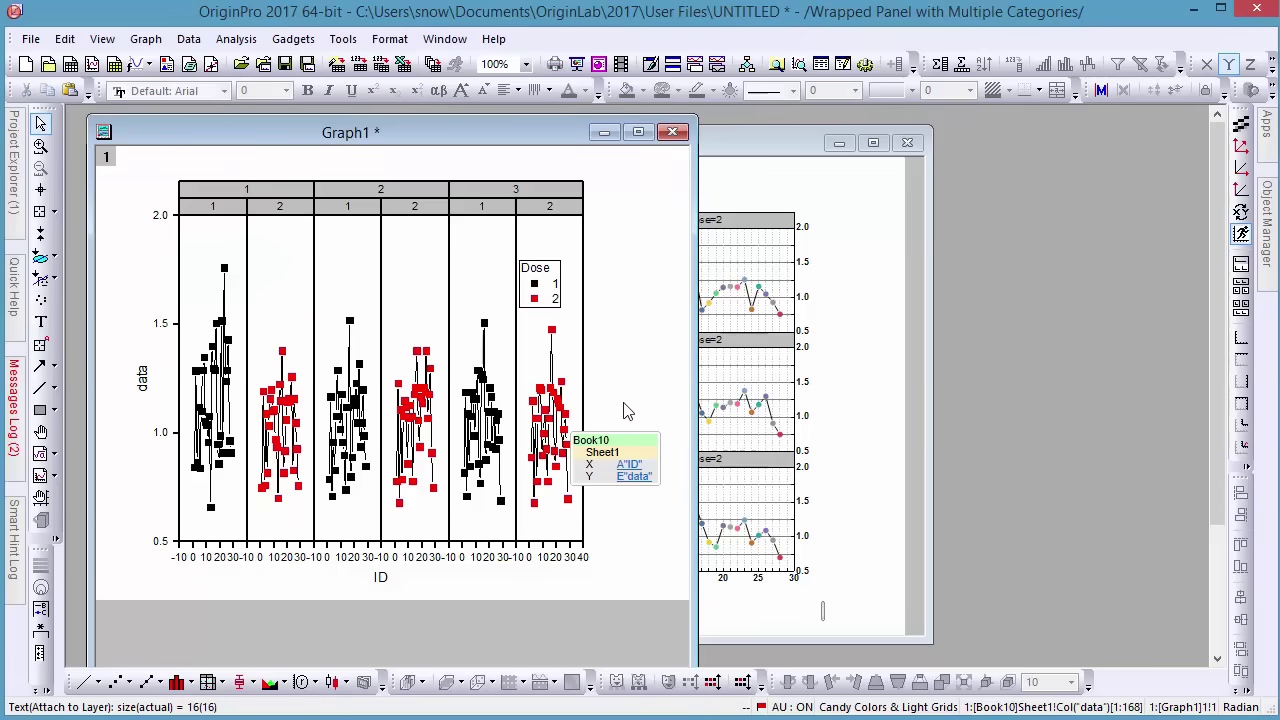
left_click(564, 408)
double_click(562, 409)
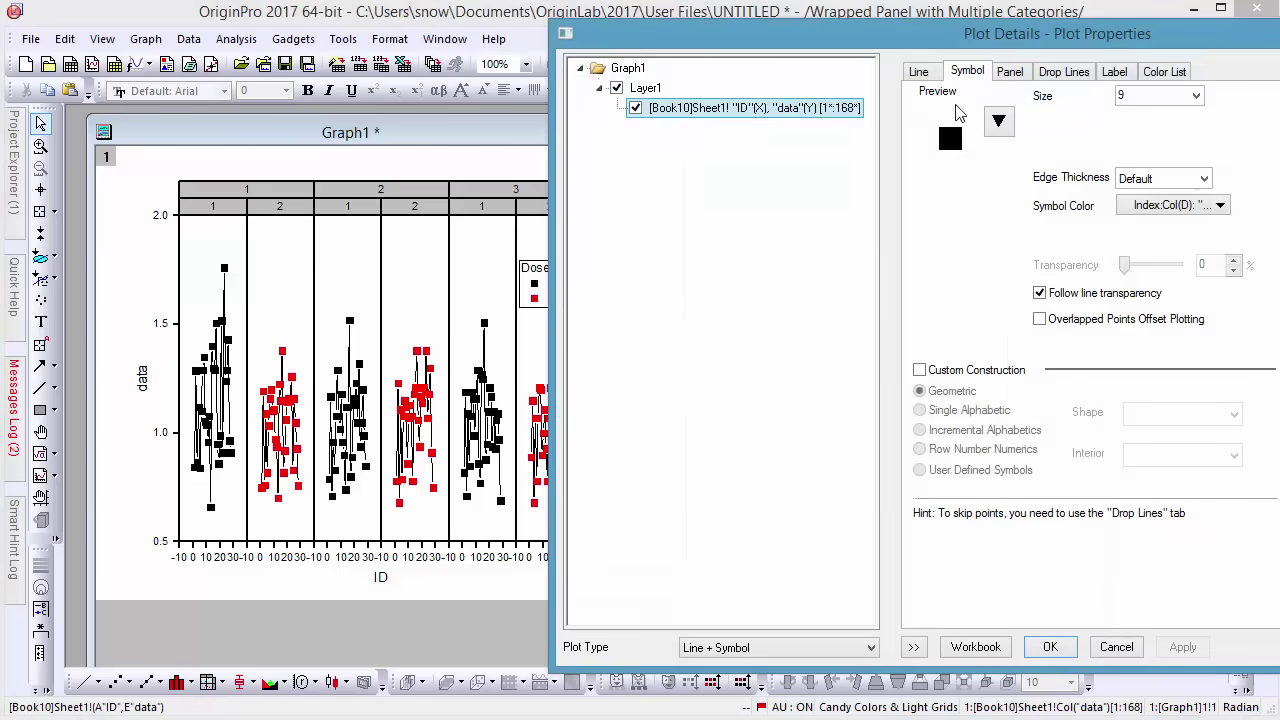
On the Panel tab, enable Wrap Panels if Columns/Rows Exceed with a limit of 2
left_click(1008, 74)
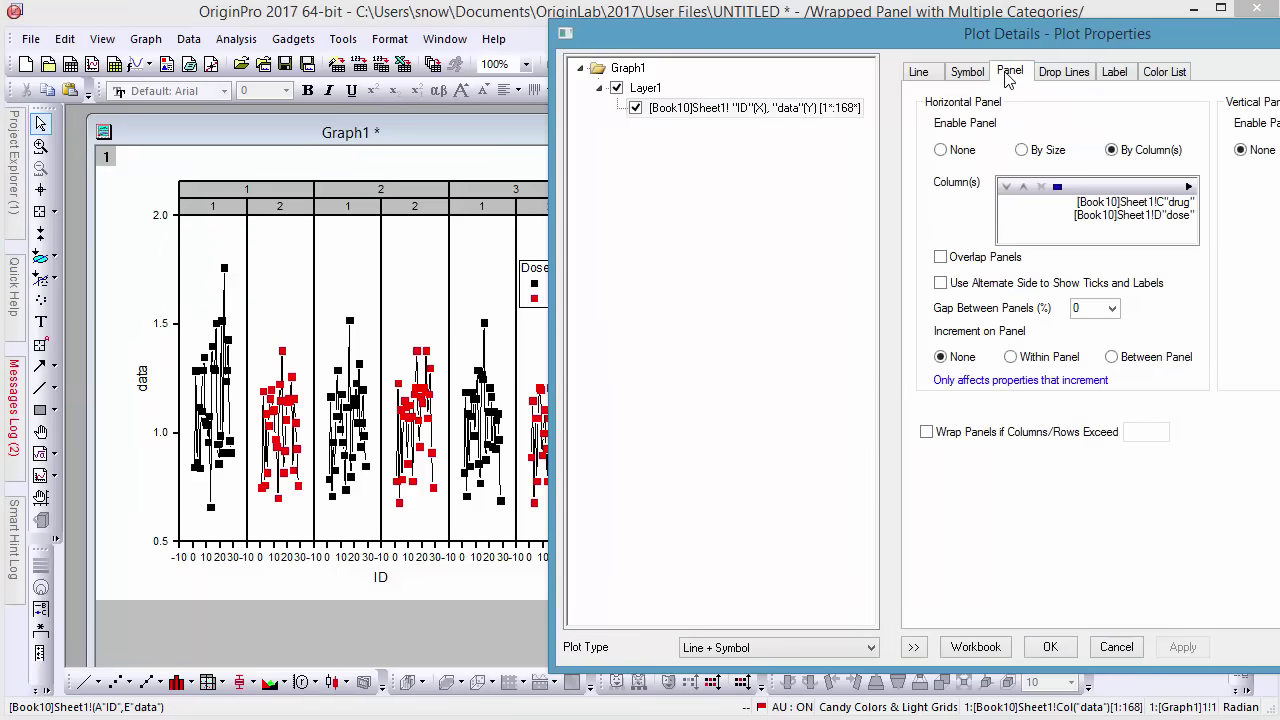
left_click(913, 647)
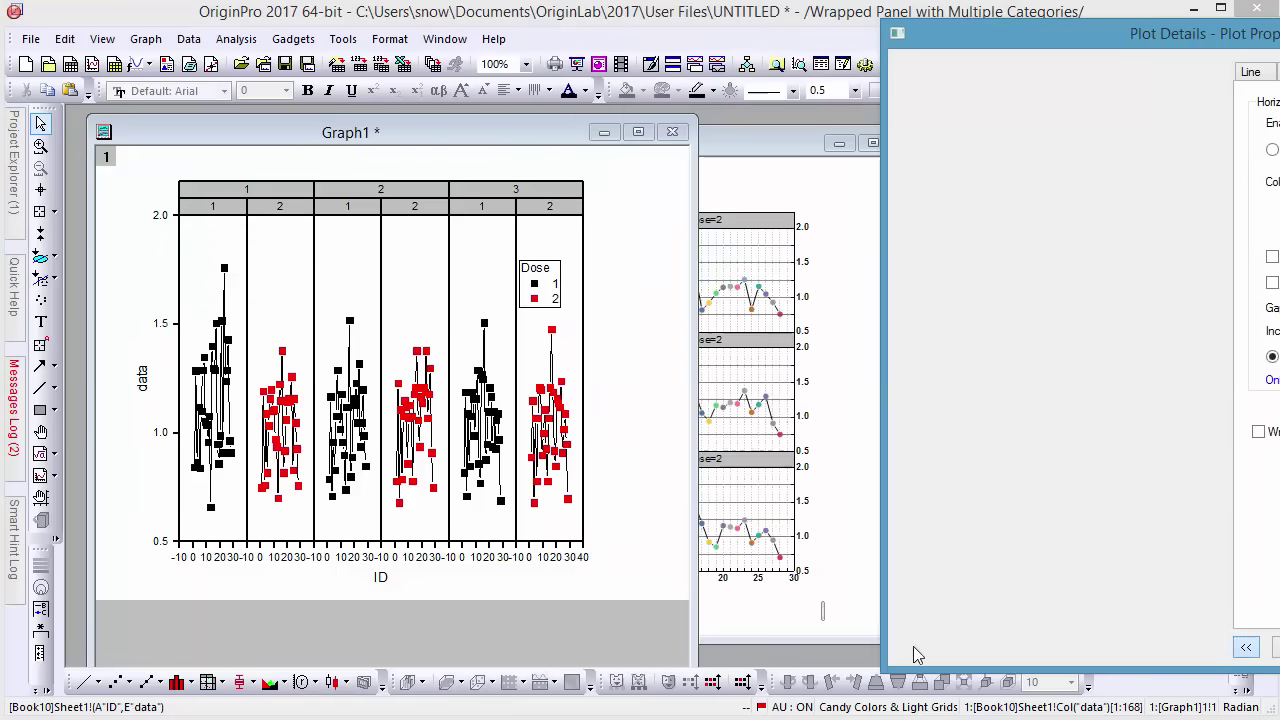
left_click_drag(1125, 33, 964, 37)
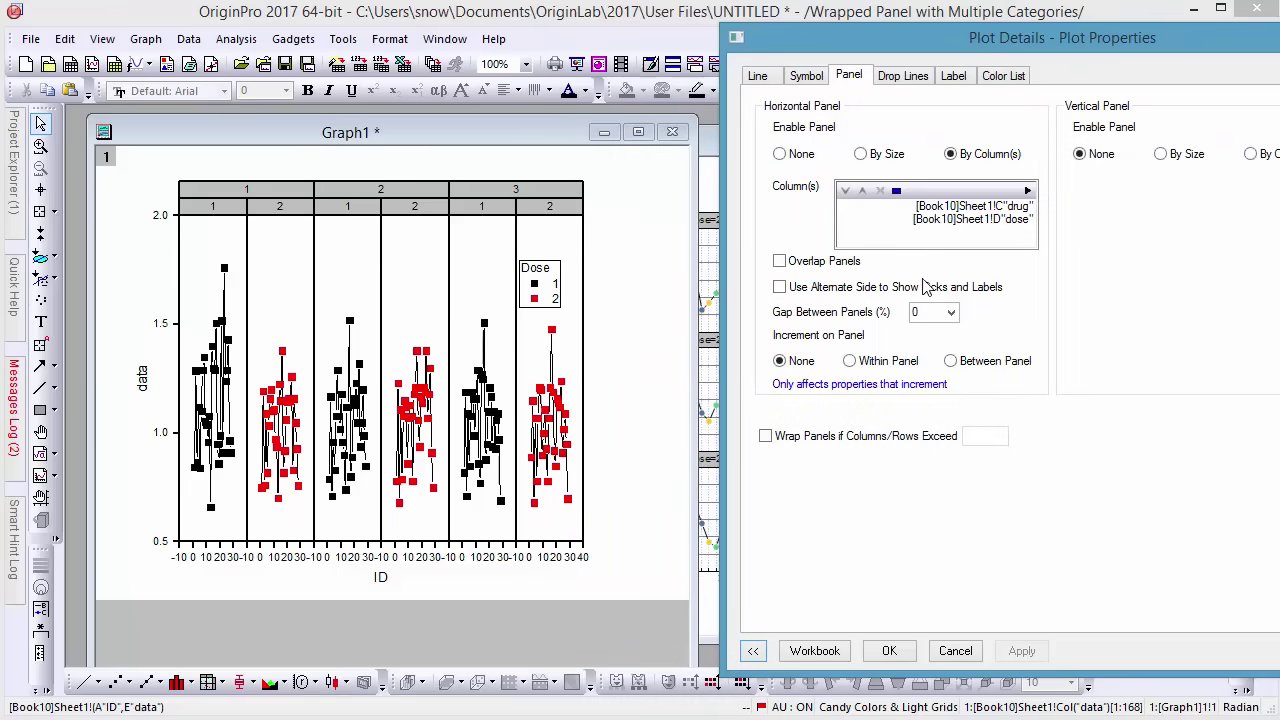
left_click(785, 441)
double_click(982, 436)
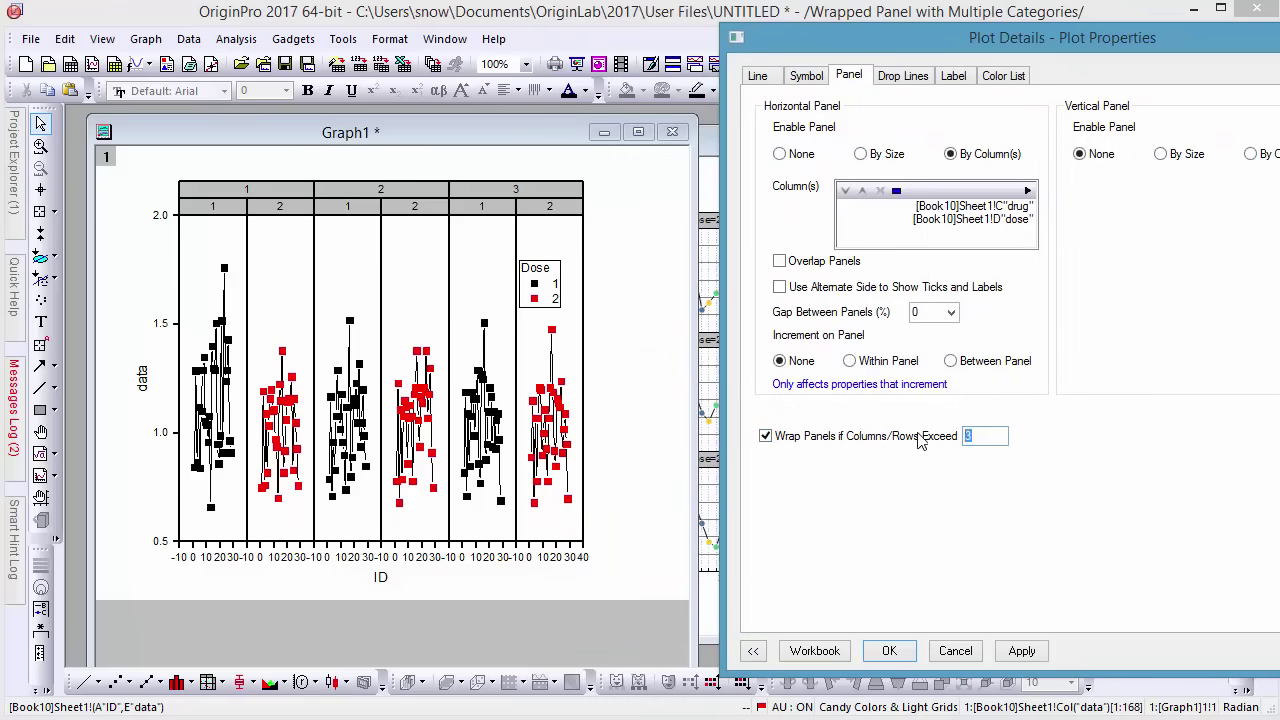
type("2")
left_click(1016, 652)
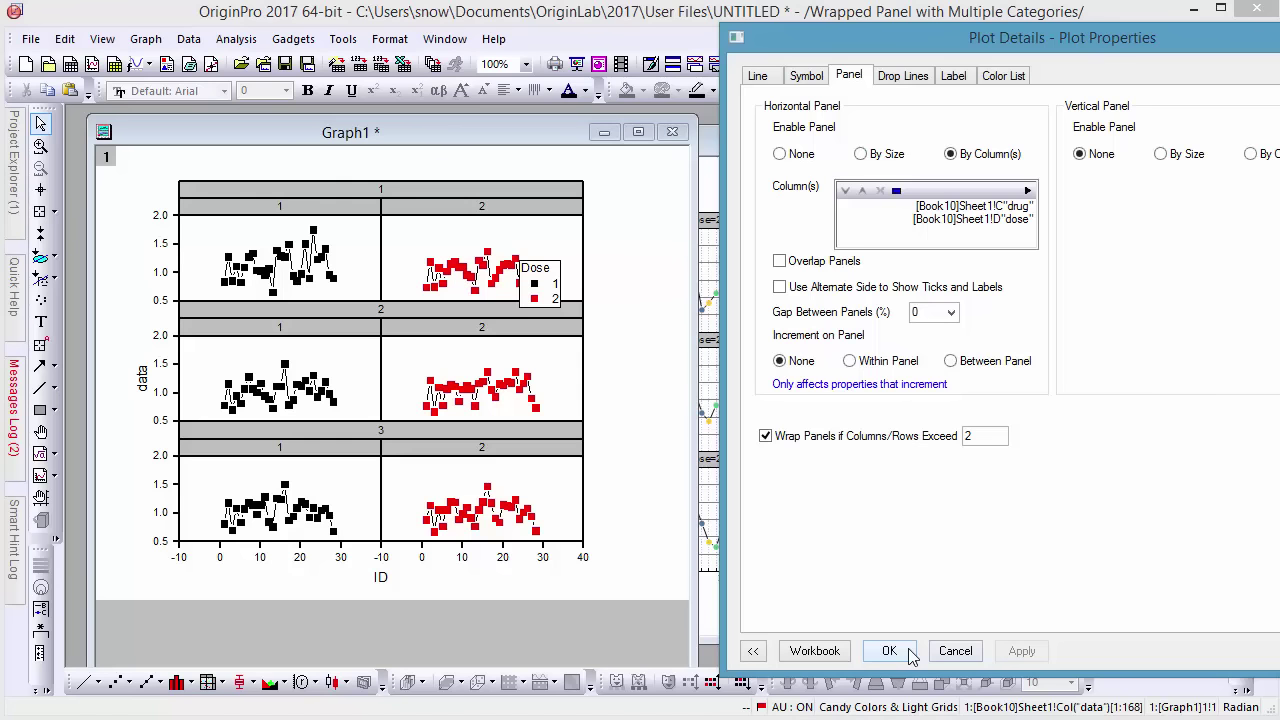
left_click(889, 651)
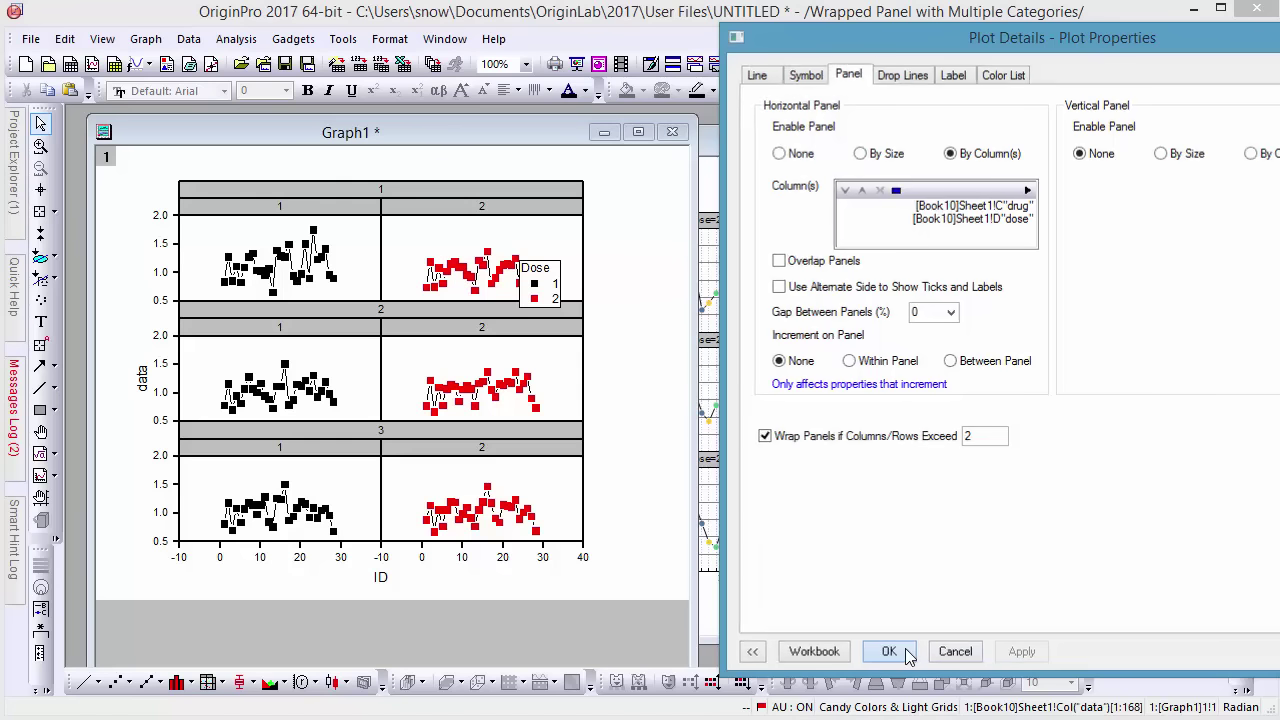
double_click(380, 190)
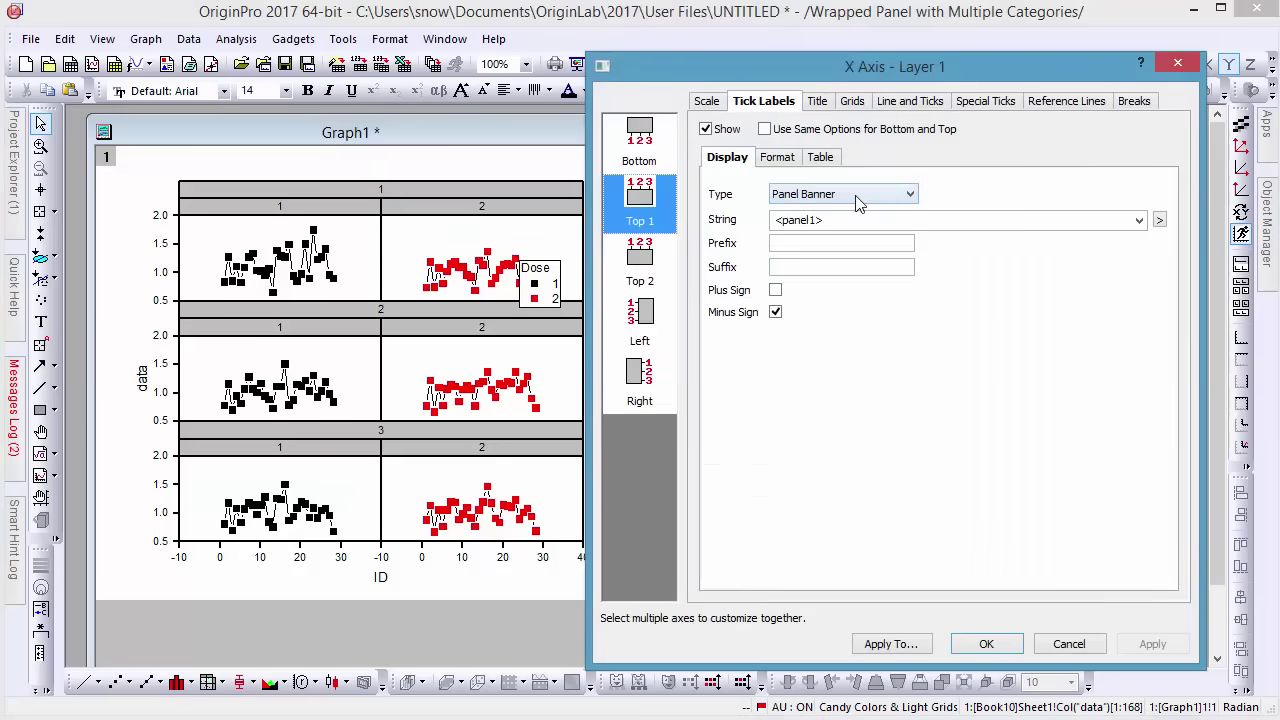
left_click(1138, 220)
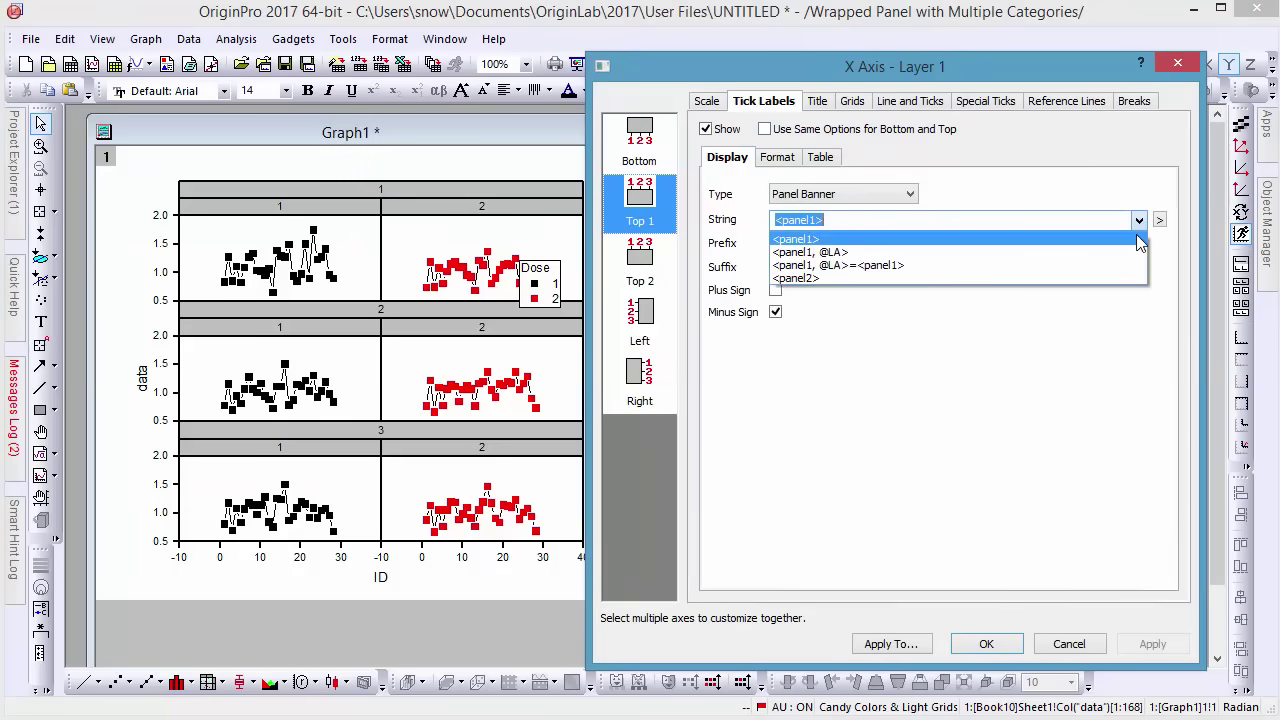
left_click(1140, 263)
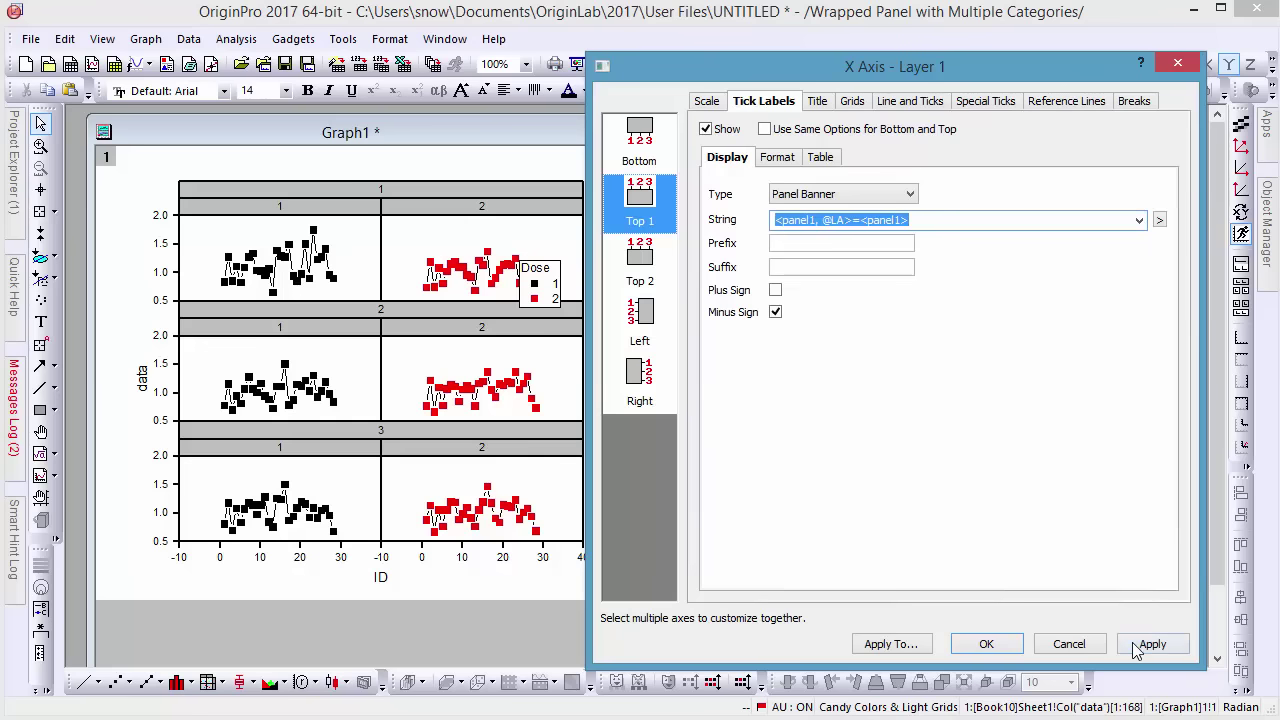
left_click(1137, 650)
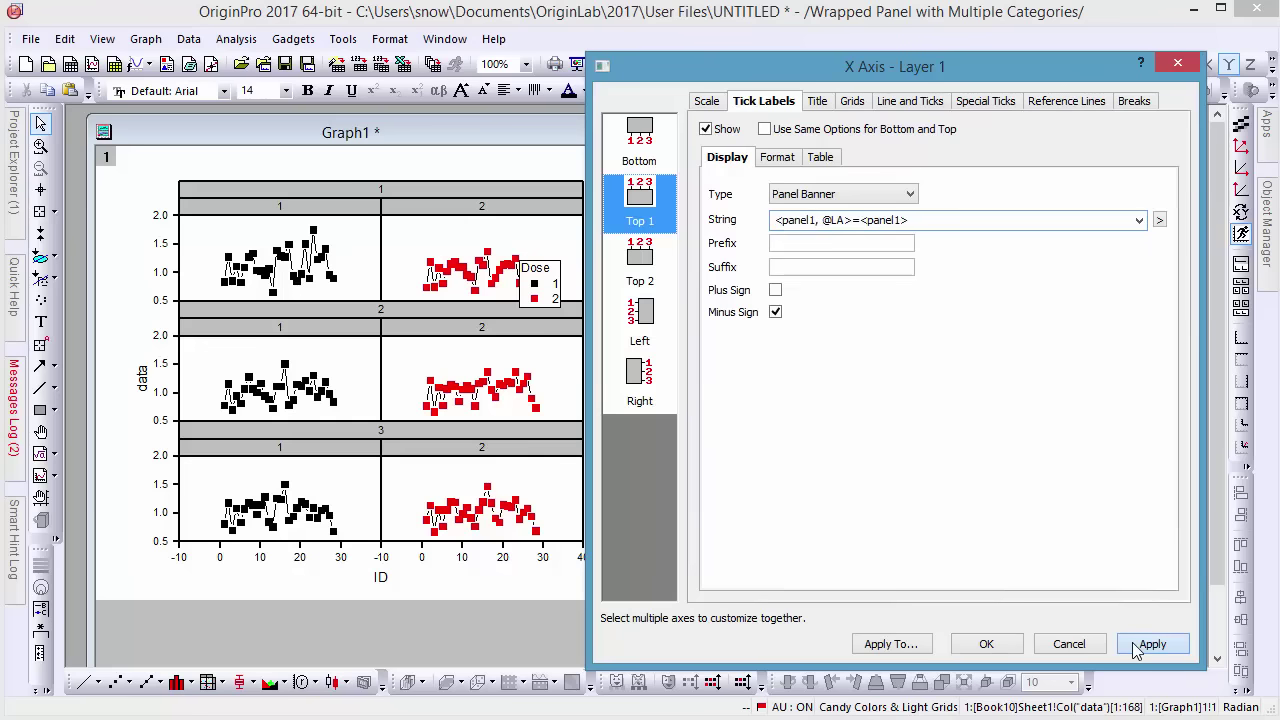
left_click(641, 265)
left_click(1138, 220)
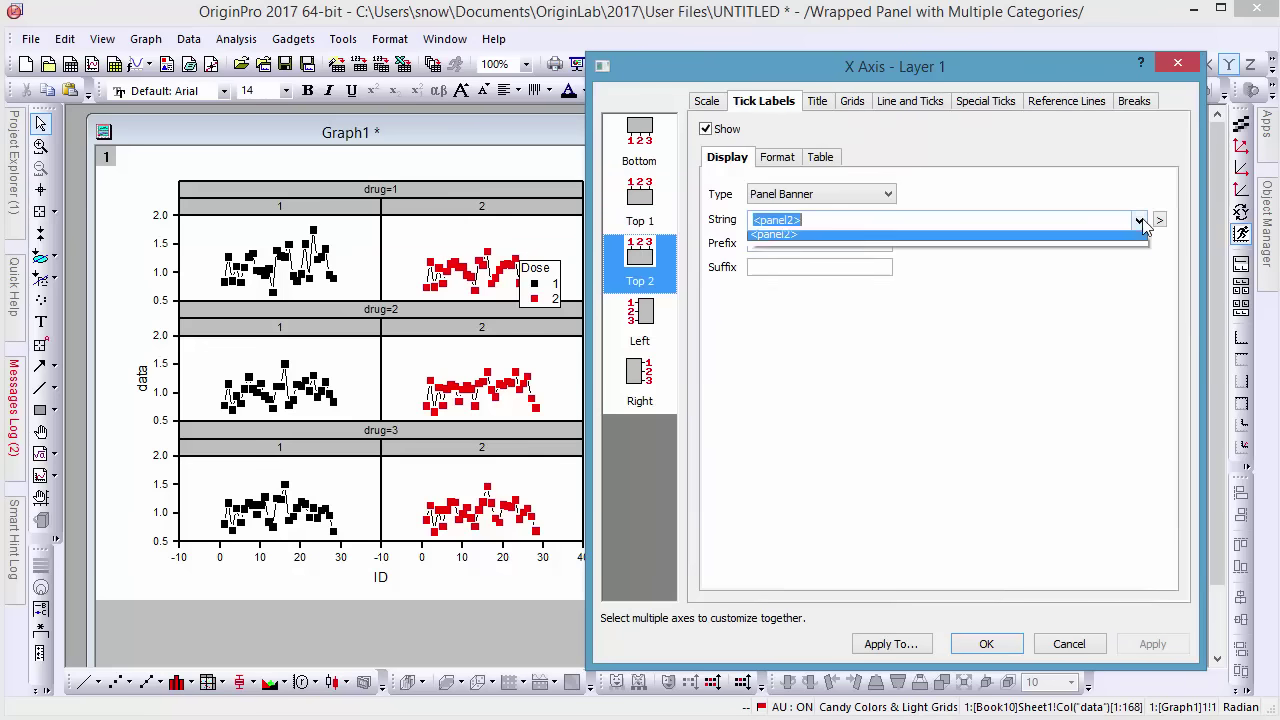
left_click(1100, 263)
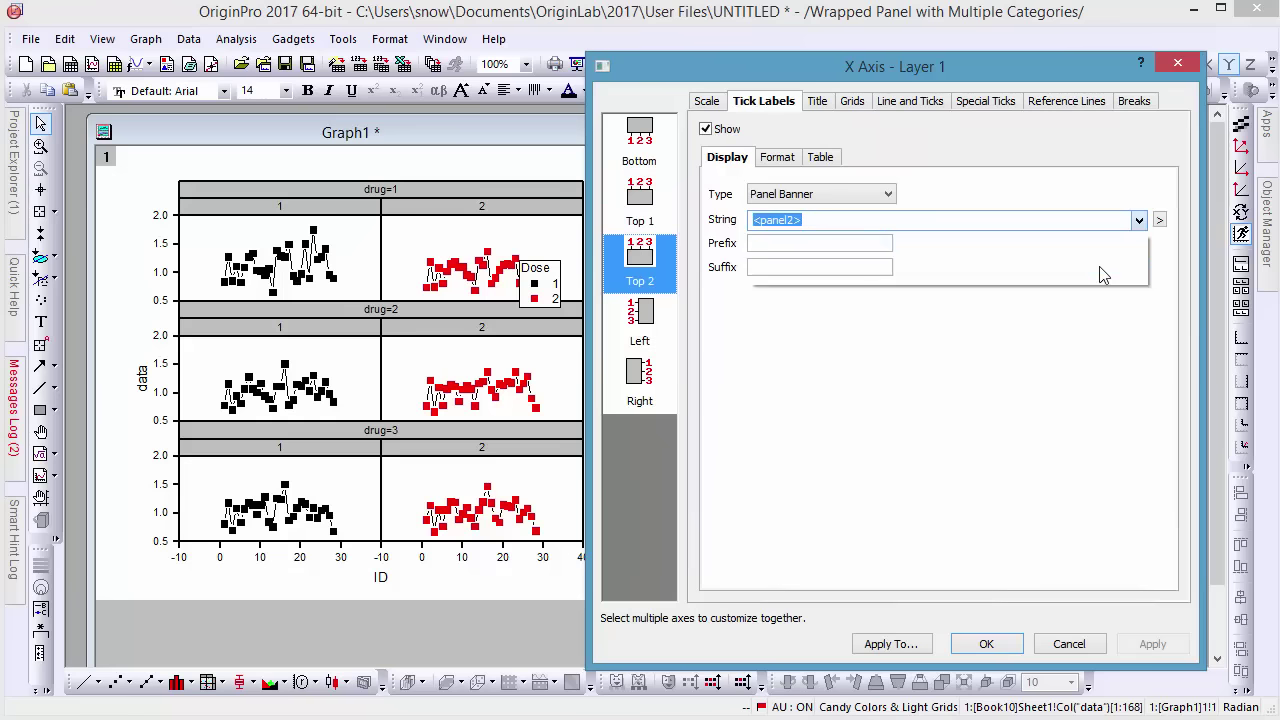
left_click(792, 227)
key("BackSpace")
type("2")
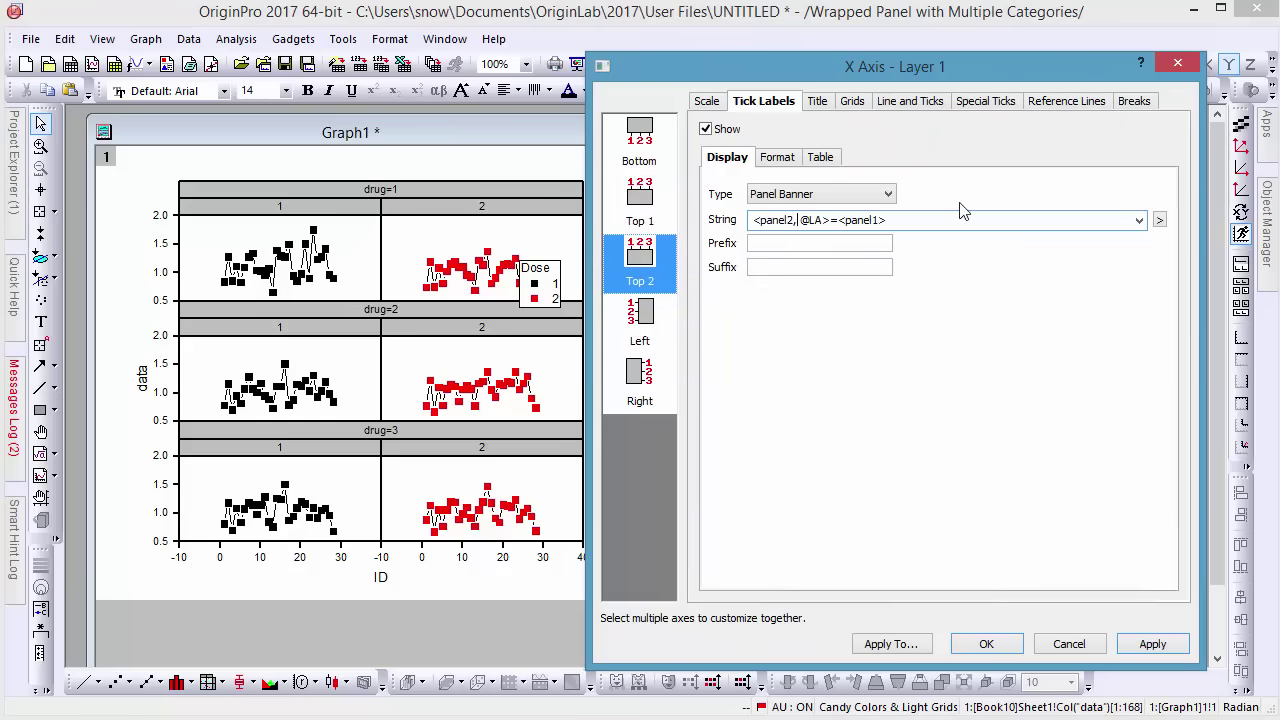
left_click(931, 221)
type("ml")
left_click(986, 644)
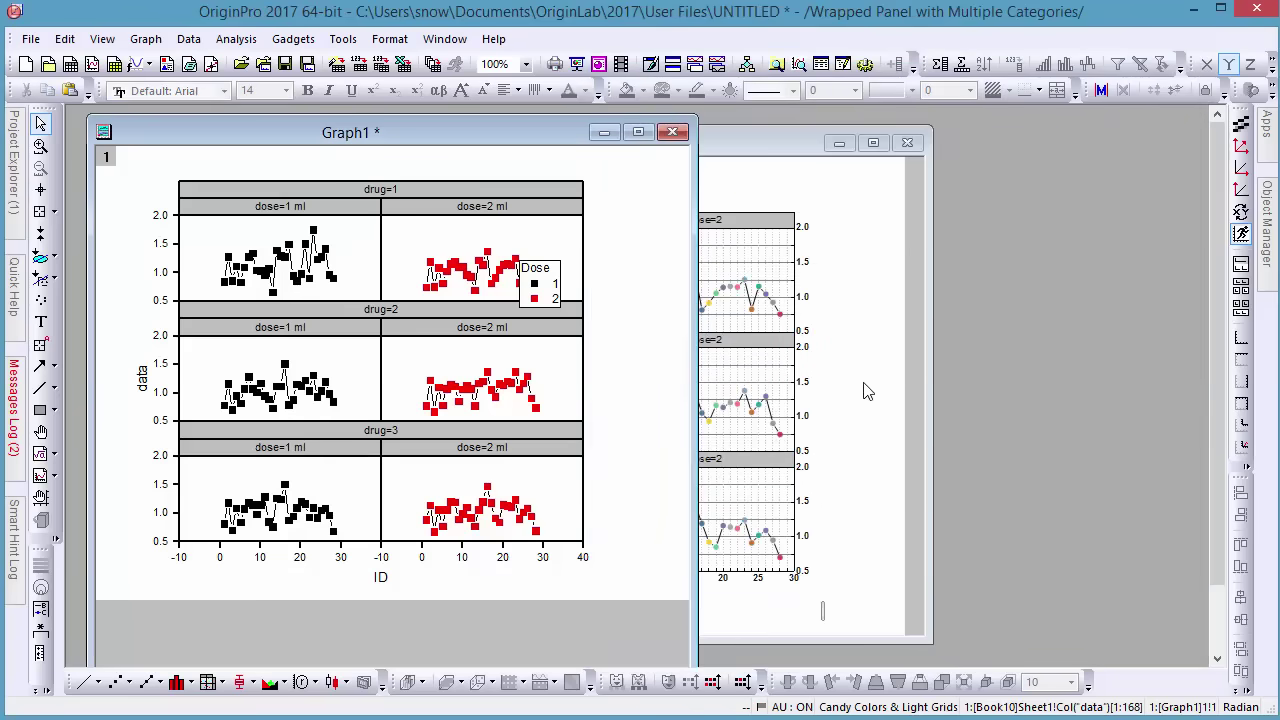
Remove dose from the horizontal panel columns and set Vertical Panel By Column(s) to dose
double_click(513, 268)
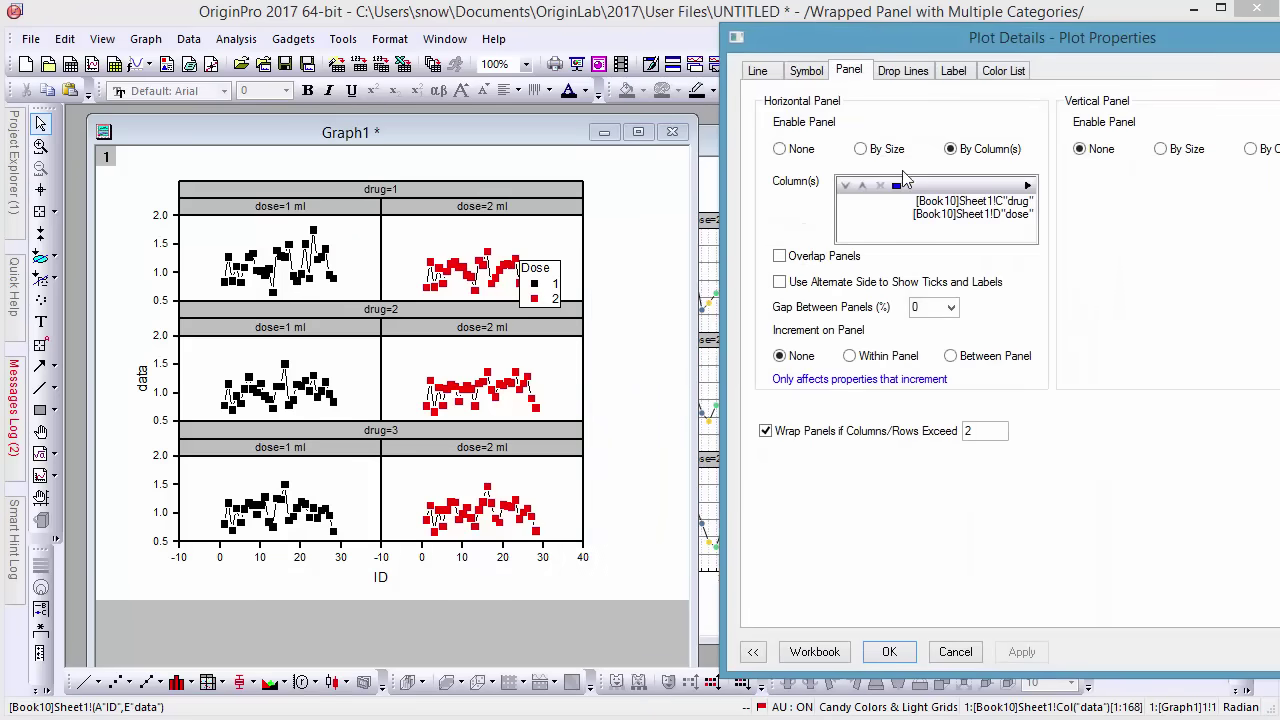
left_click(949, 214)
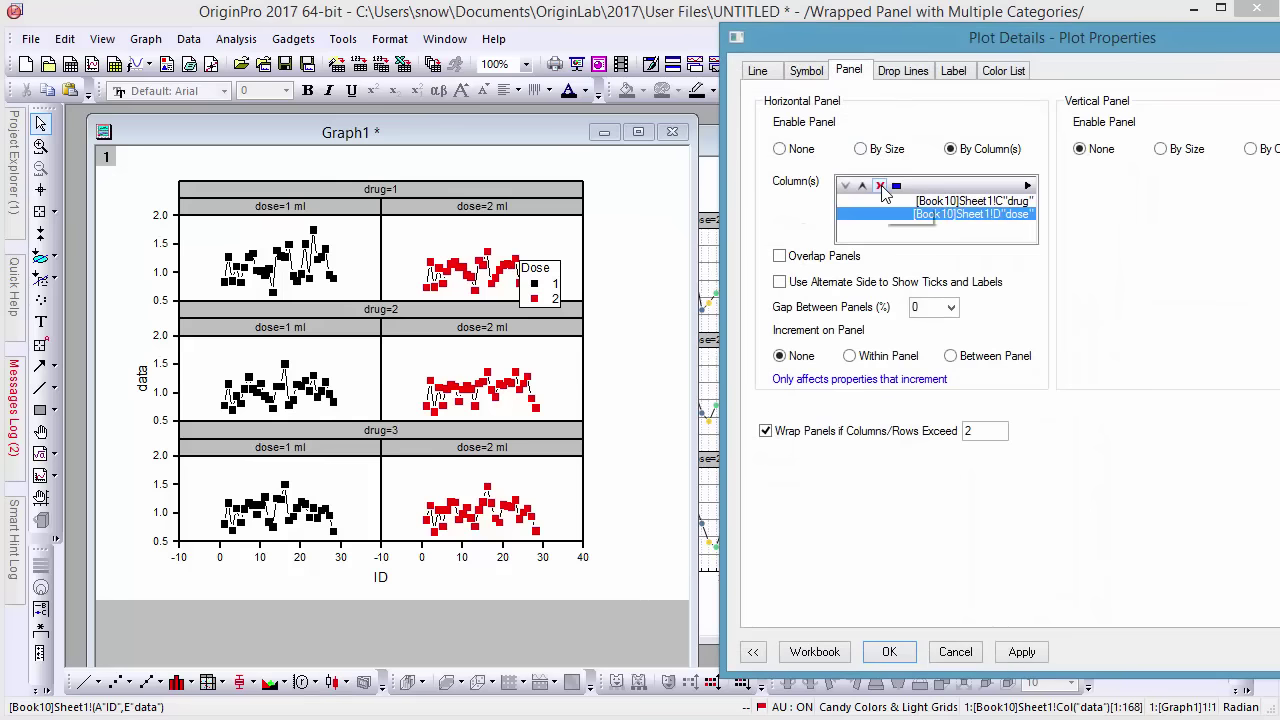
left_click(880, 186)
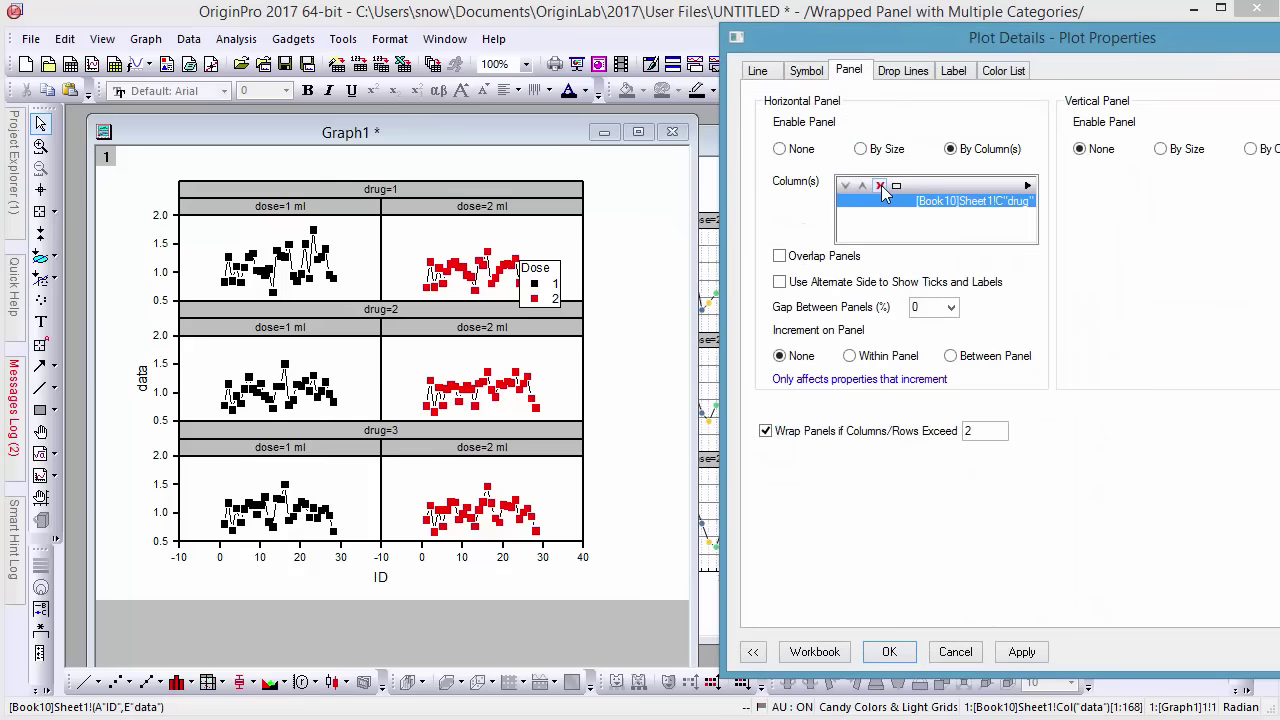
left_click(1250, 149)
left_click_drag(1200, 45, 1006, 35)
left_click(1137, 178)
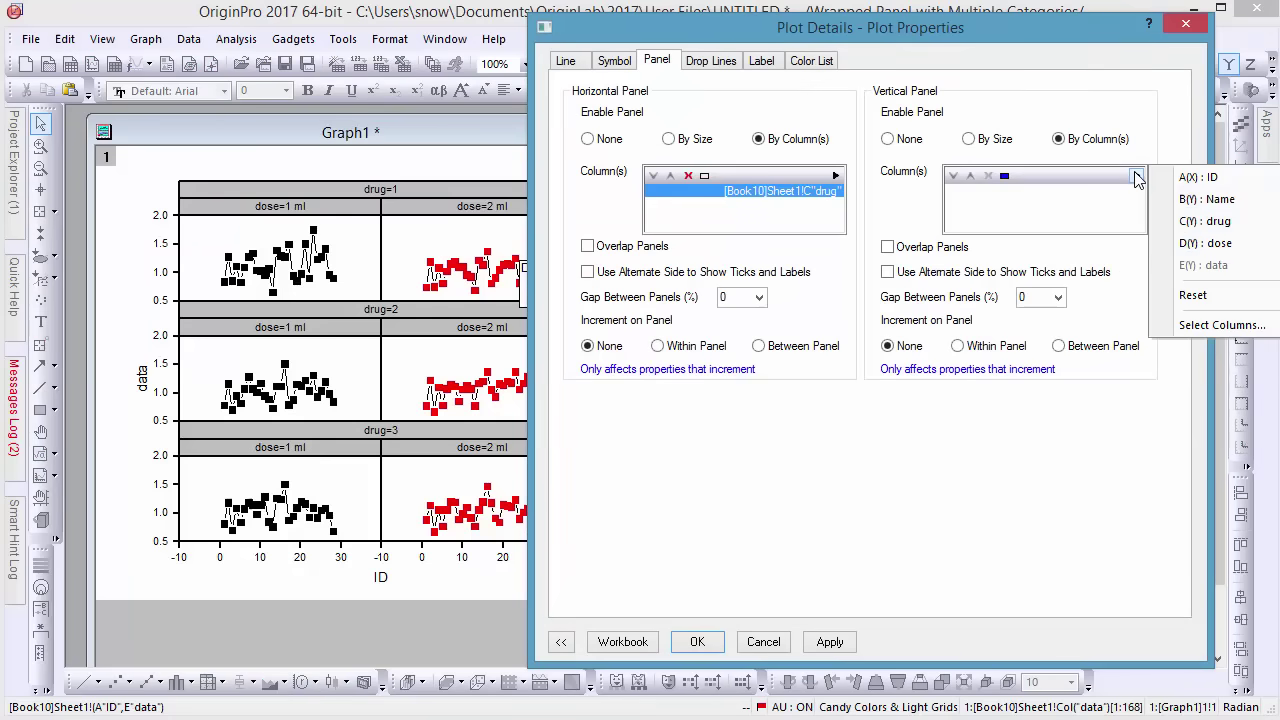
left_click(1214, 244)
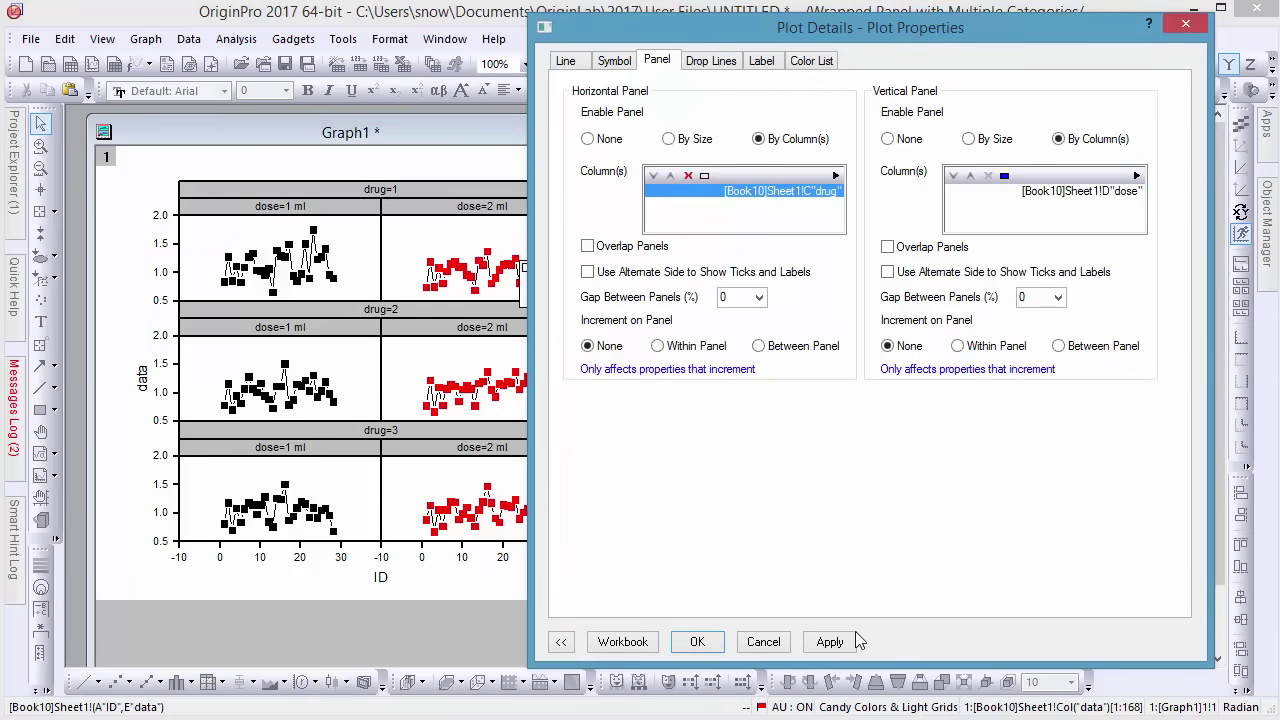
left_click(830, 641)
Try overlapping the dose and drug panels, then switch both overlaps back off
left_click_drag(775, 40, 840, 33)
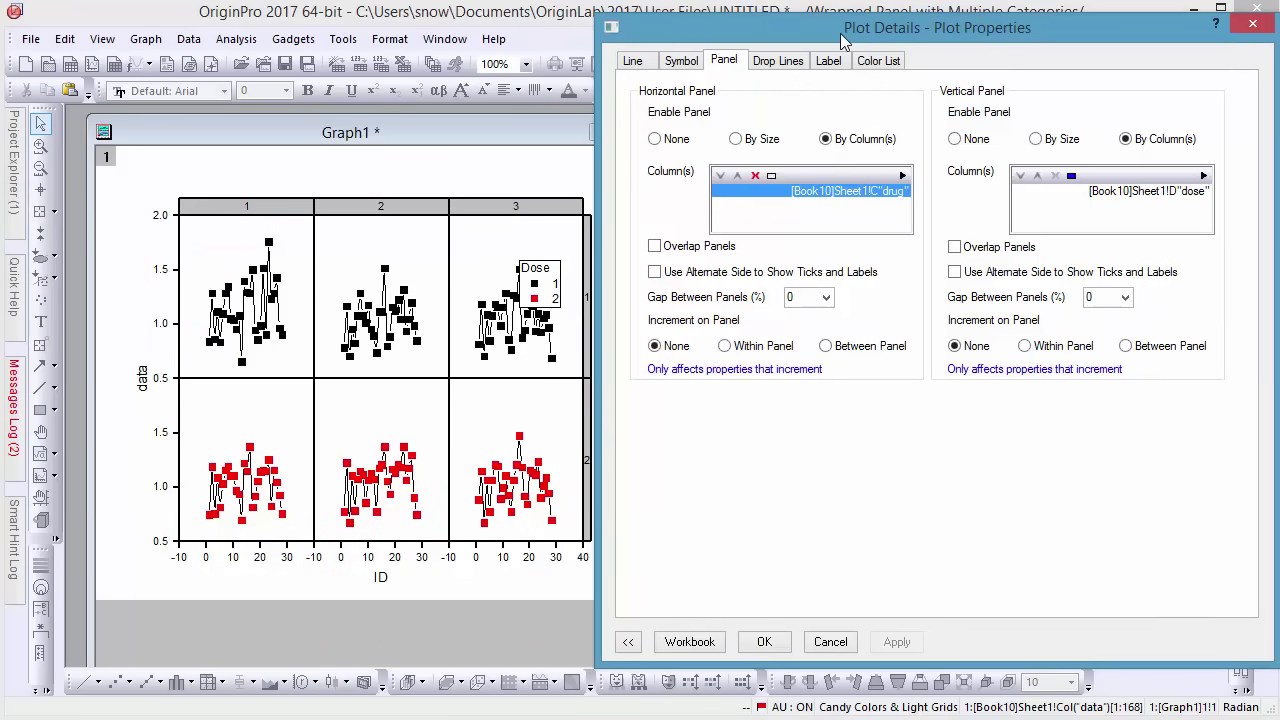
left_click(988, 250)
left_click(900, 645)
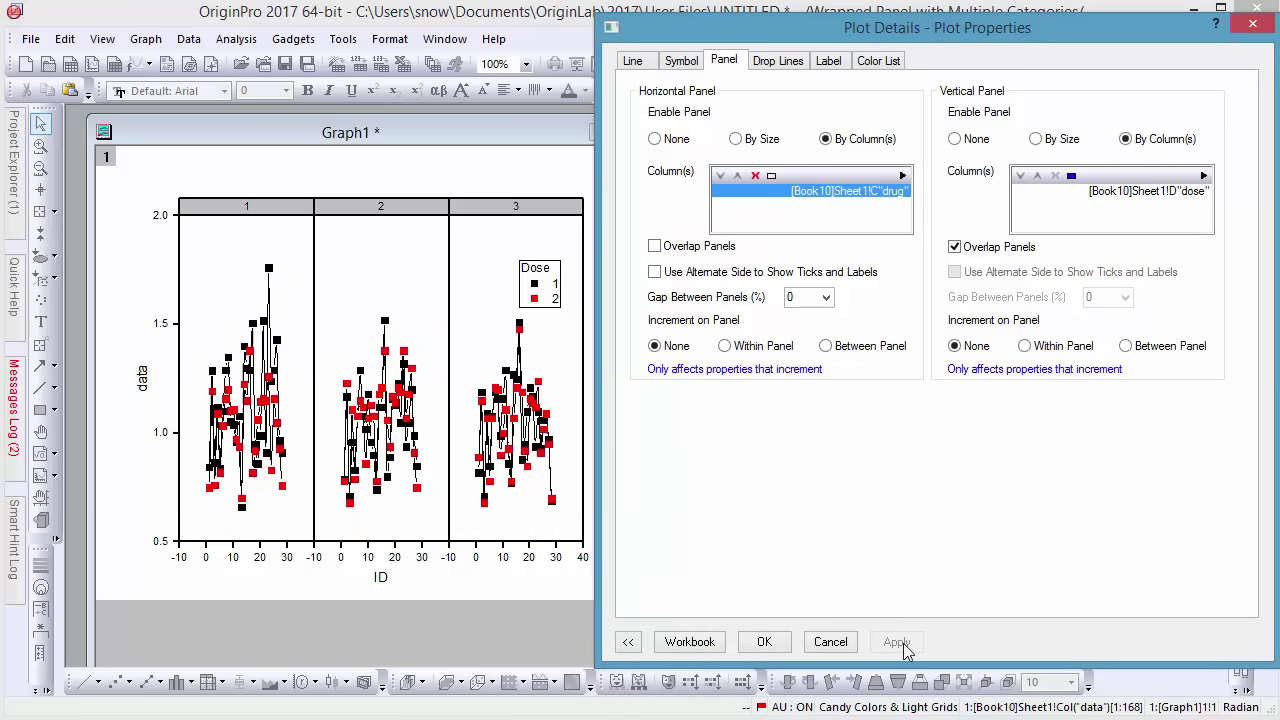
left_click(715, 256)
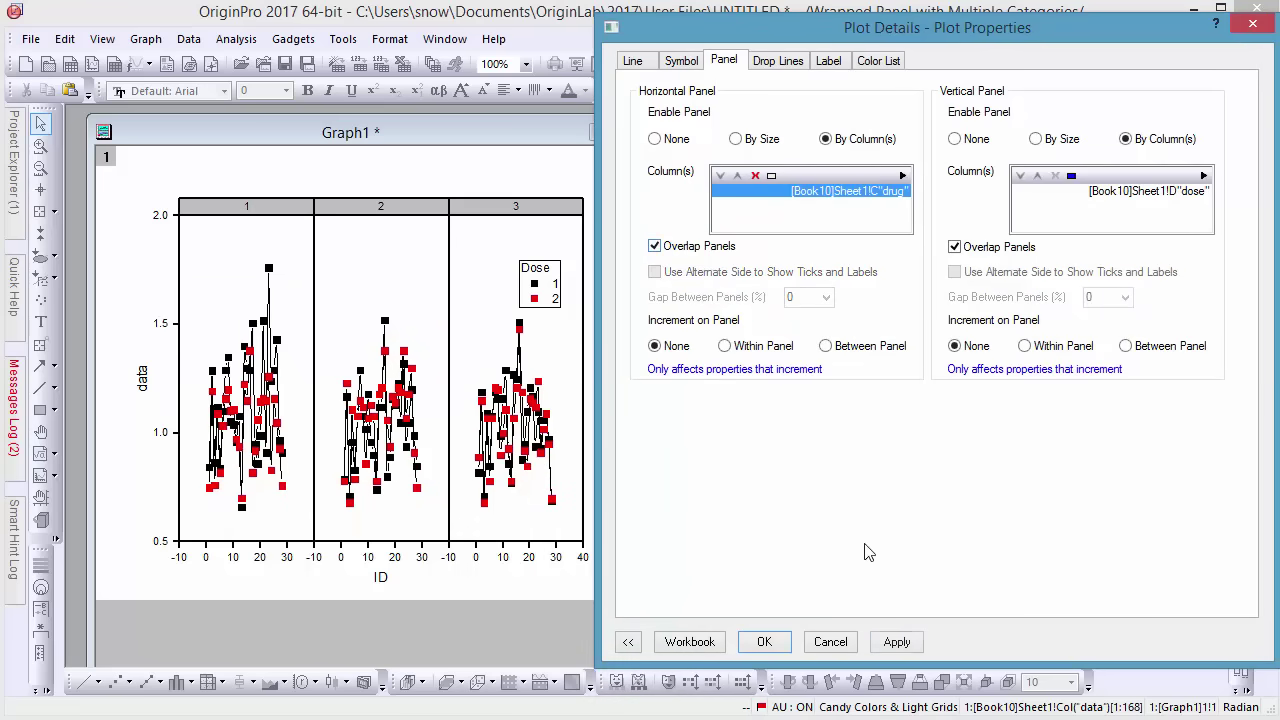
left_click(893, 641)
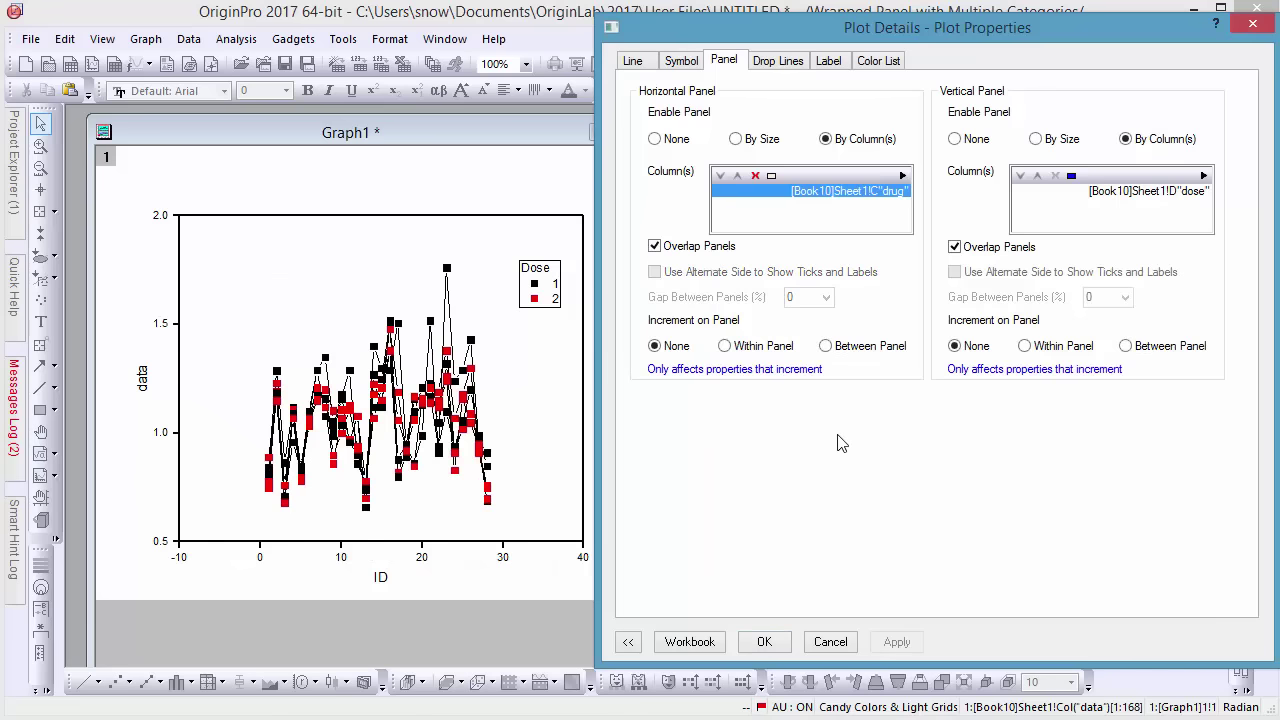
left_click(684, 254)
left_click(955, 249)
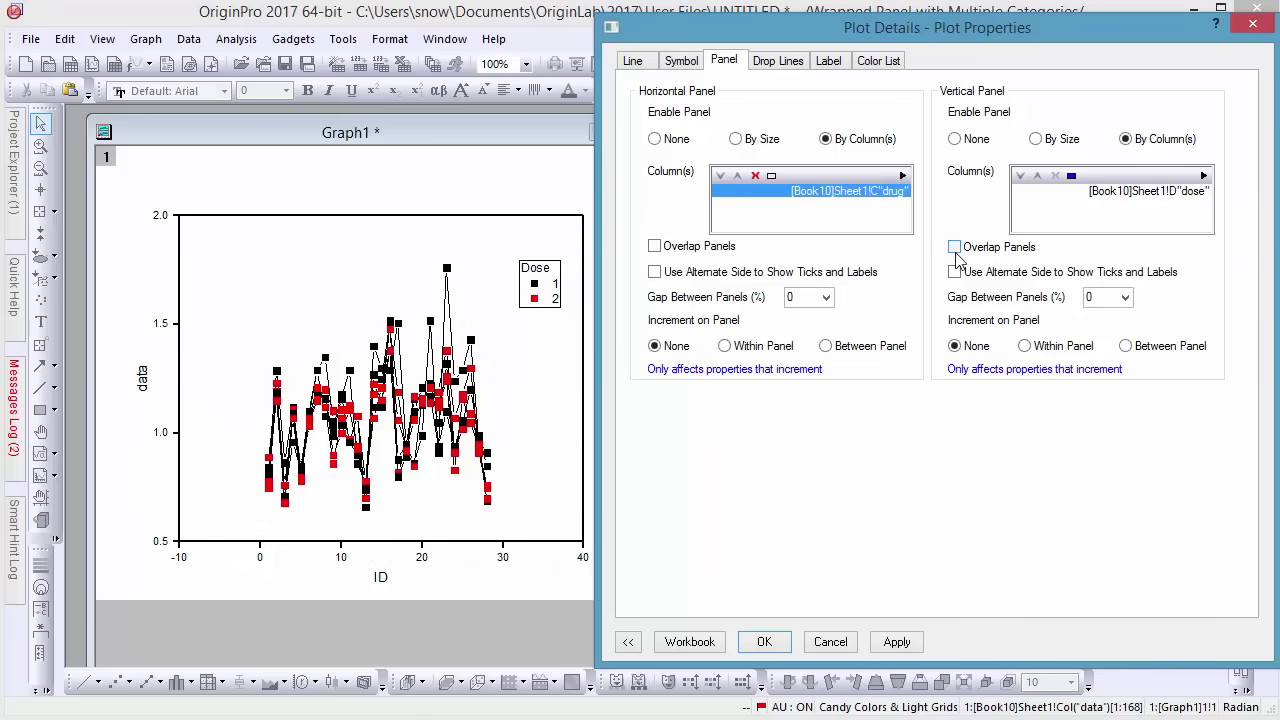
left_click(895, 641)
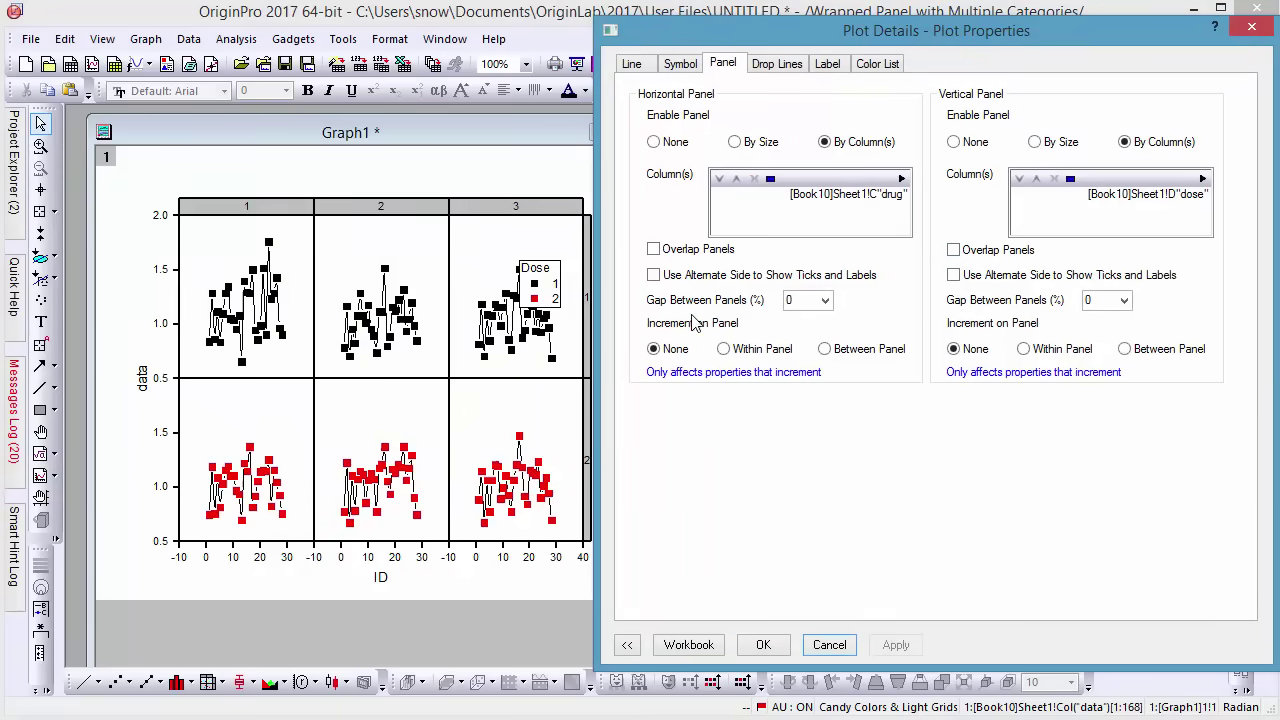
Set panel gaps to 1 horizontally and 2 vertically, and alternate ticks and labels between sides
left_click(790, 301)
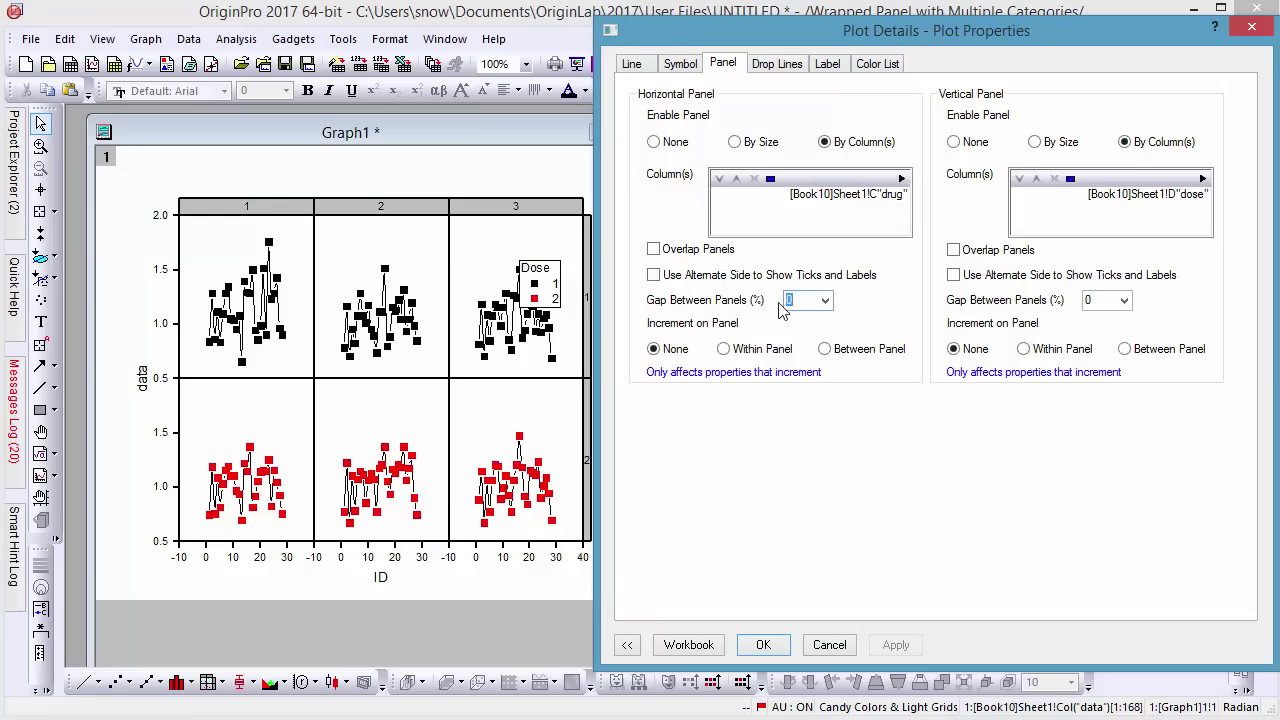
type("1")
left_click(1095, 299)
type("2")
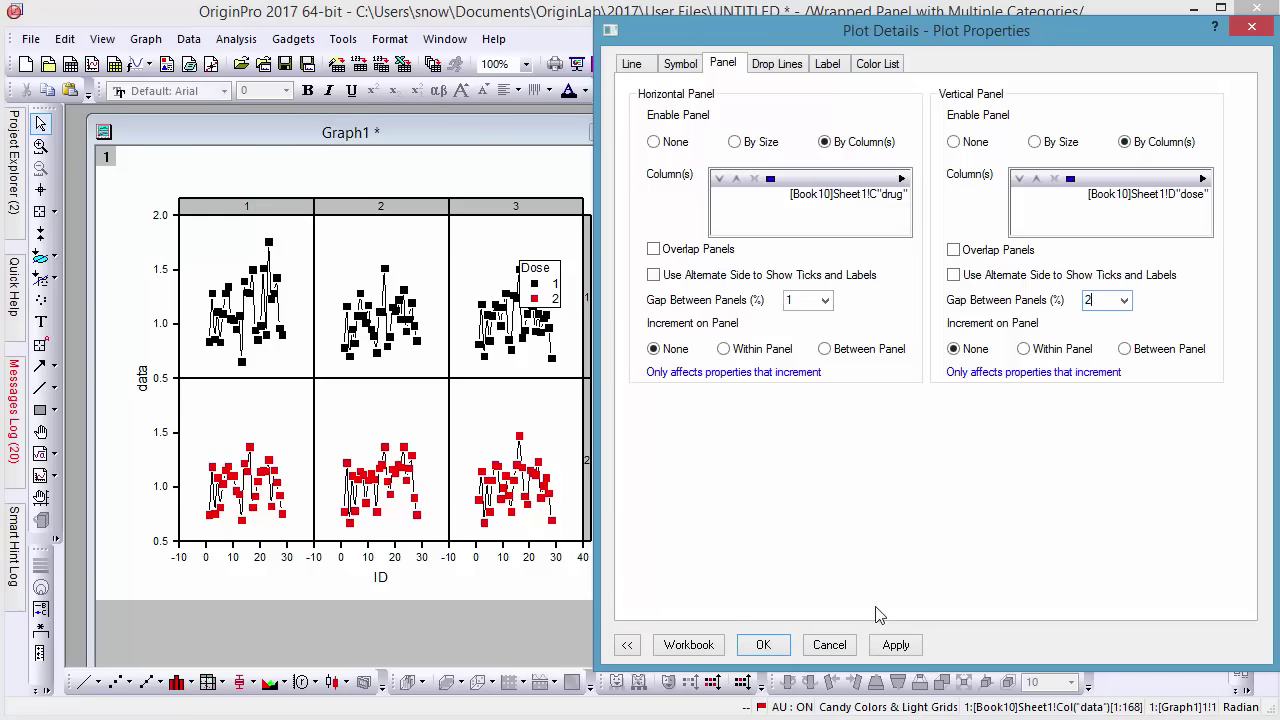
left_click(893, 645)
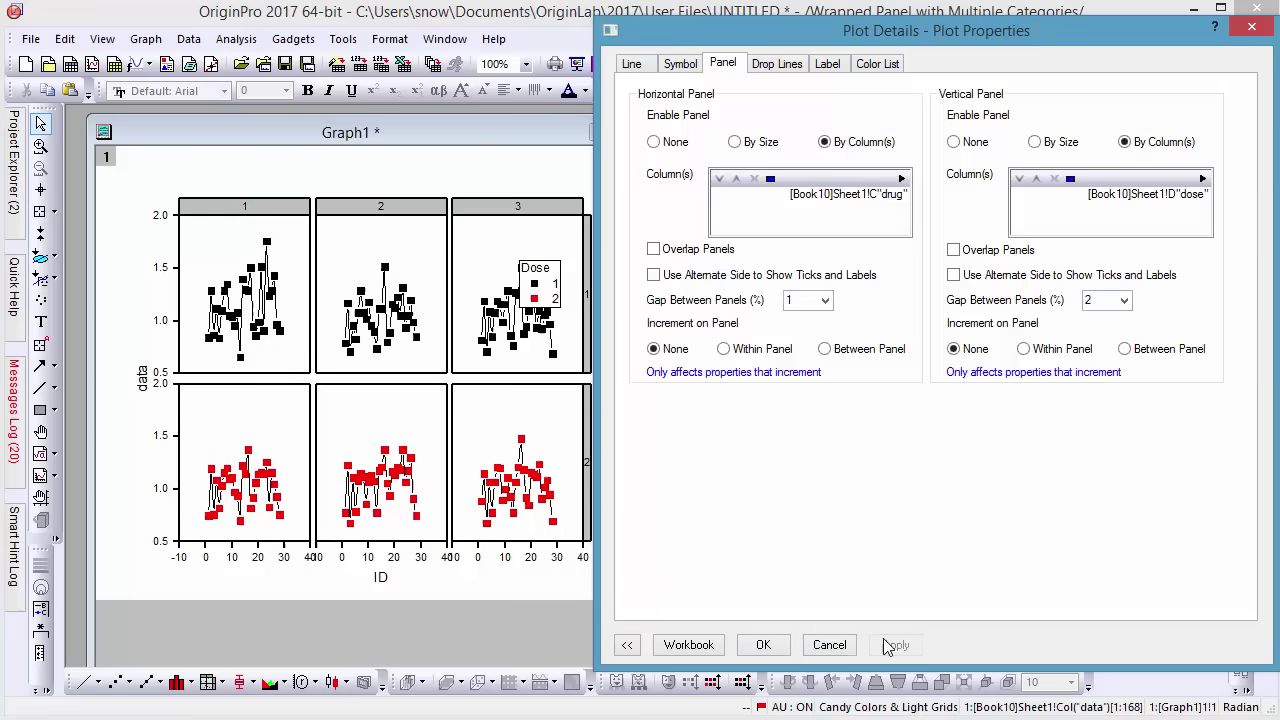
left_click(706, 278)
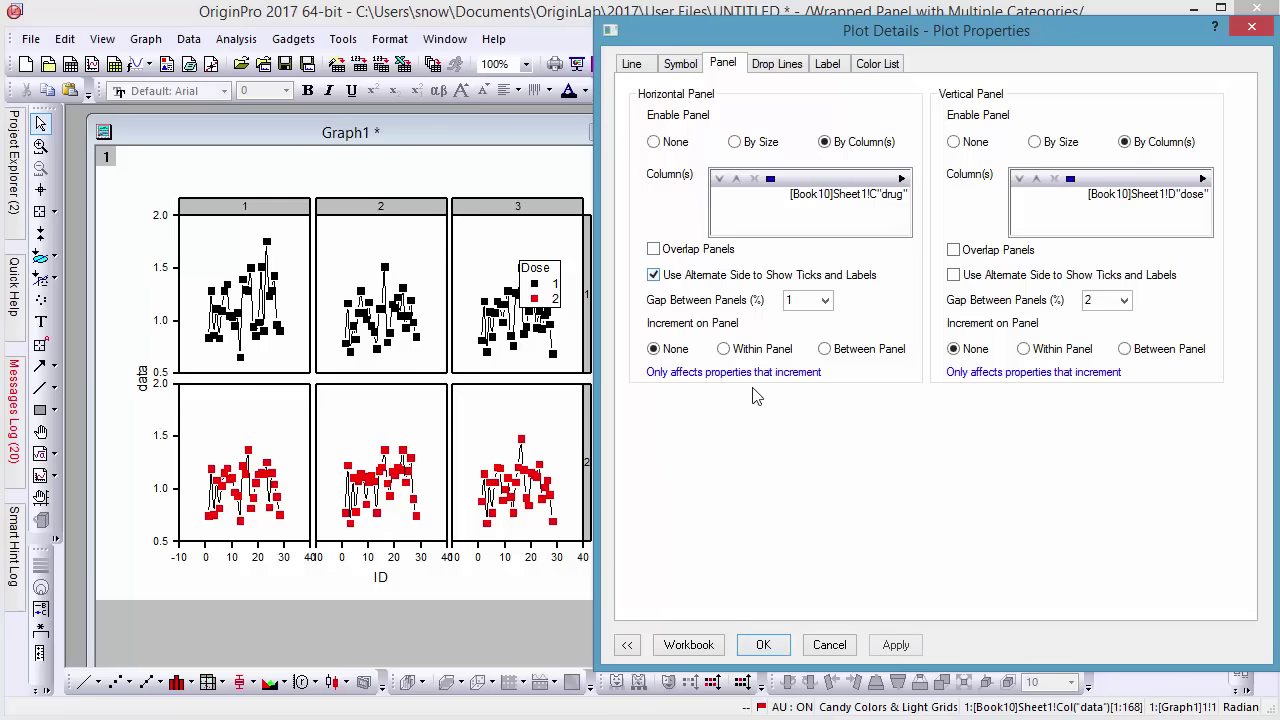
left_click(895, 646)
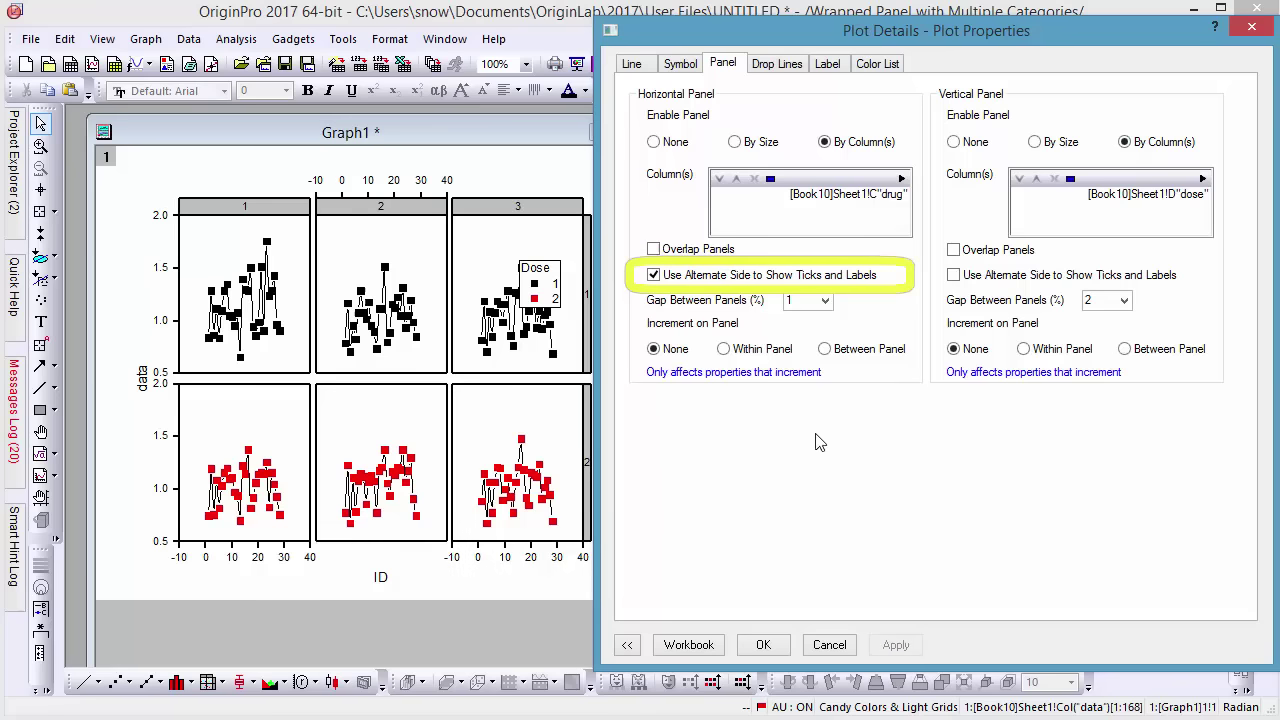
Set Symbol Color By Points, indexed to Col(A) 'ID', and close Plot Details
left_click(681, 63)
left_click(894, 202)
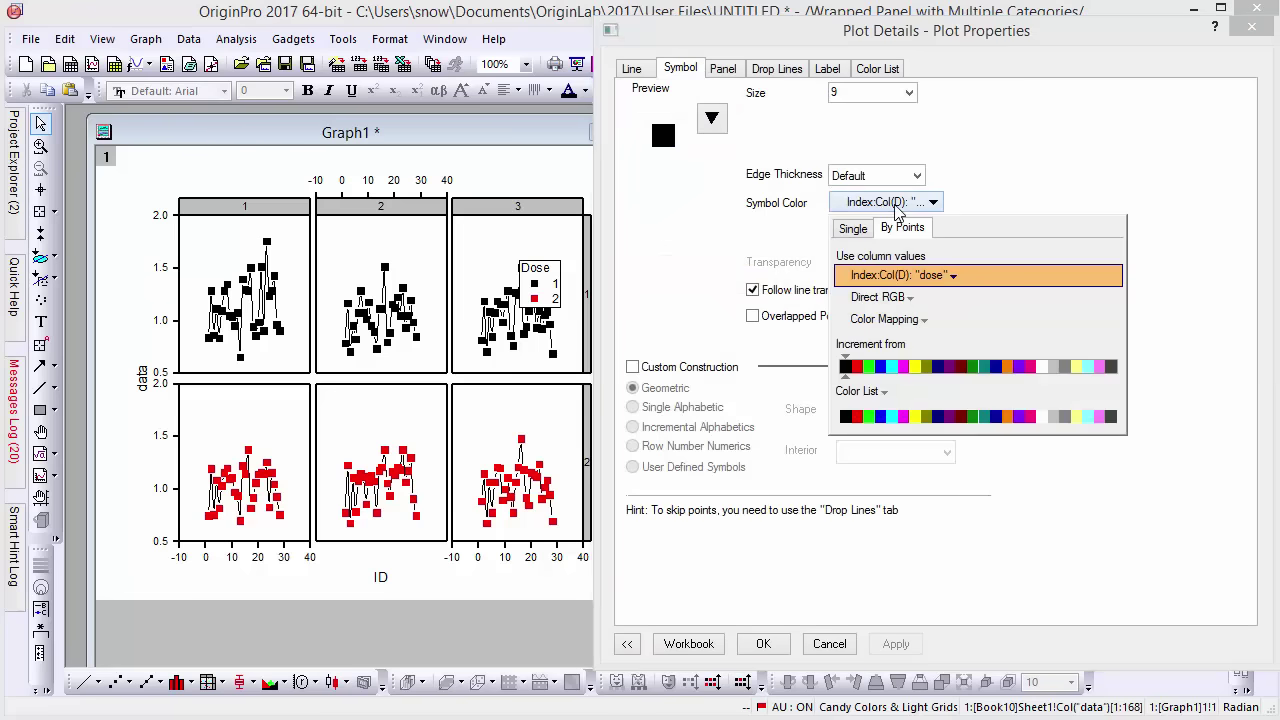
left_click(926, 277)
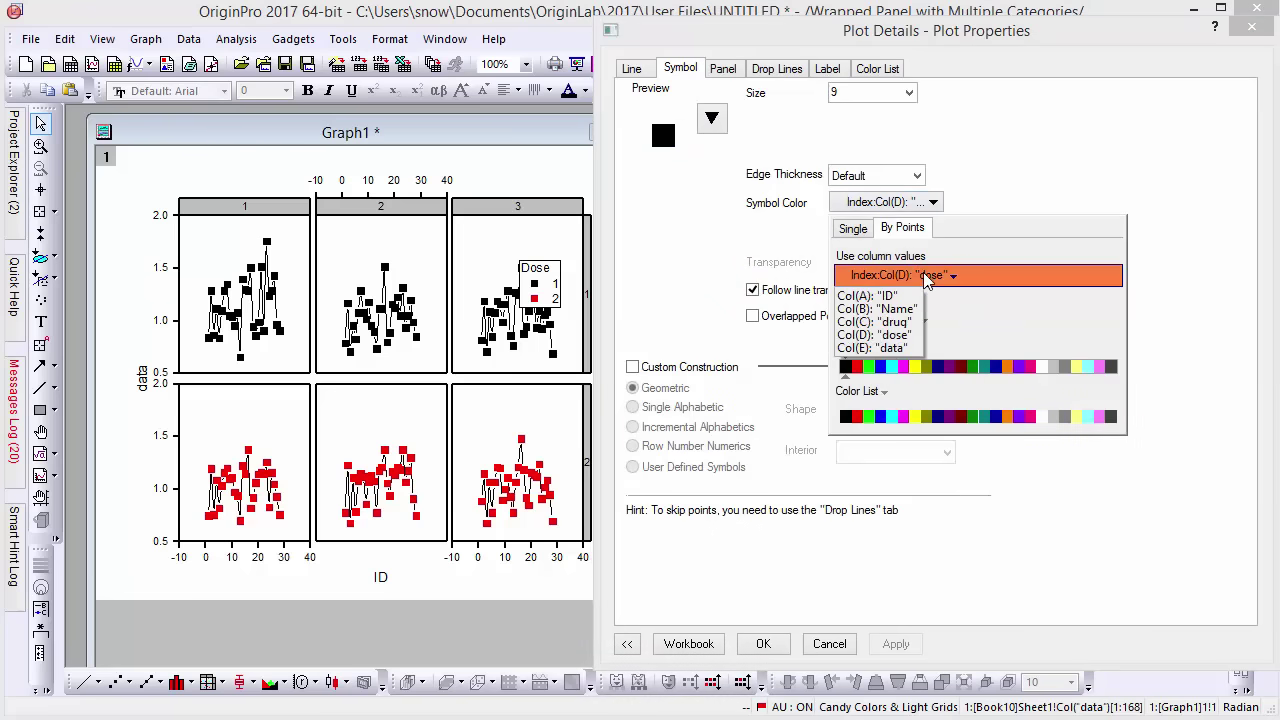
left_click(908, 298)
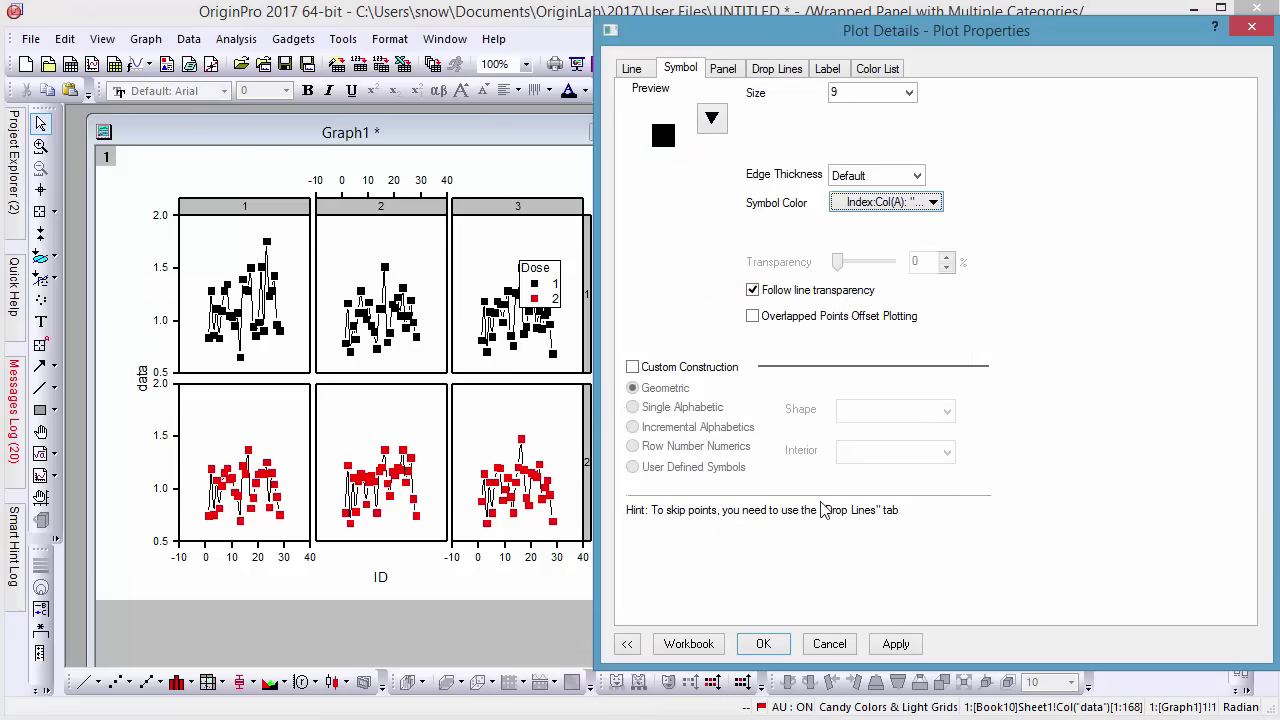
left_click(766, 644)
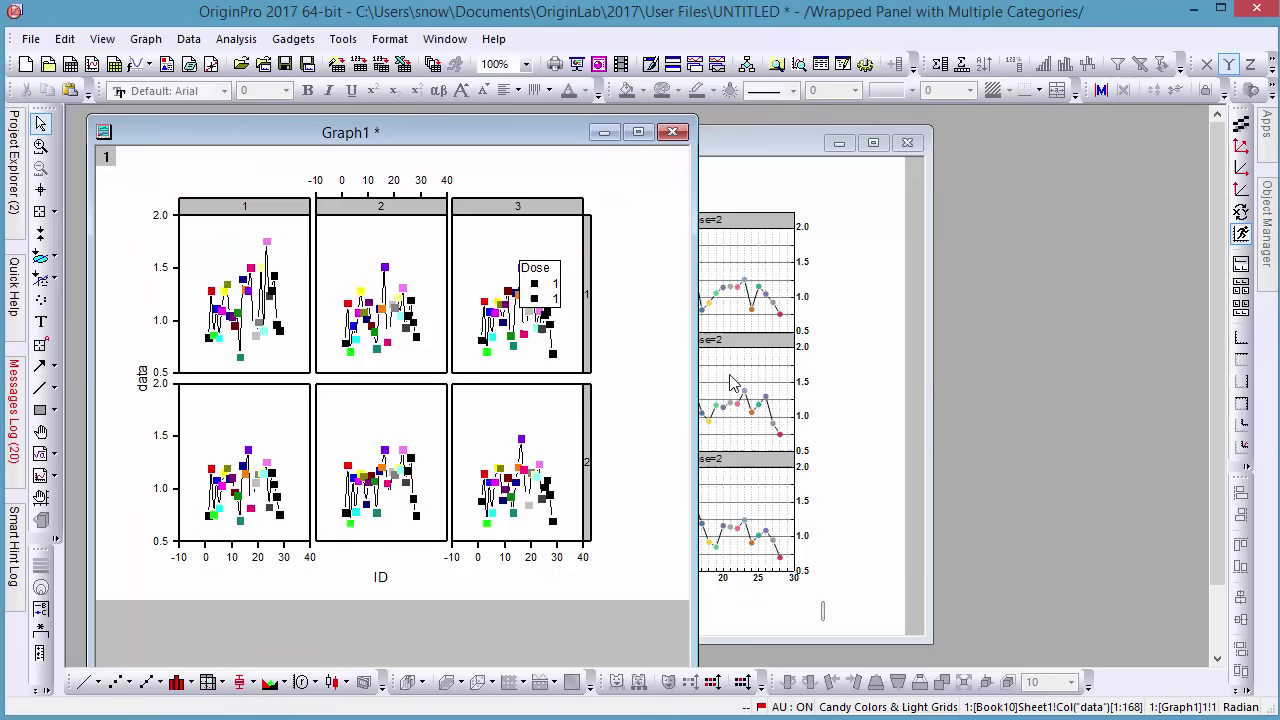